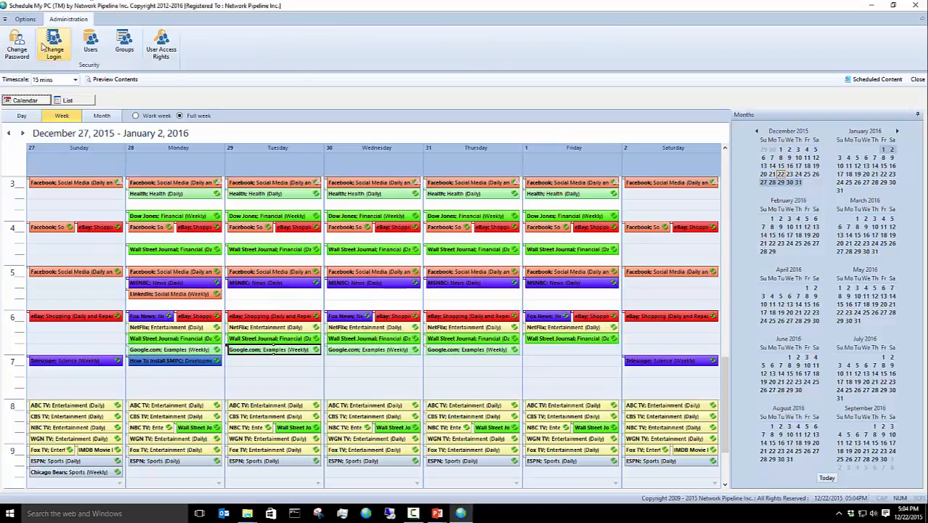
- View the forms for changing the login and changing the password, dismissing each without entering anything
{"action": "left_click", "coordinate": [53, 45]}
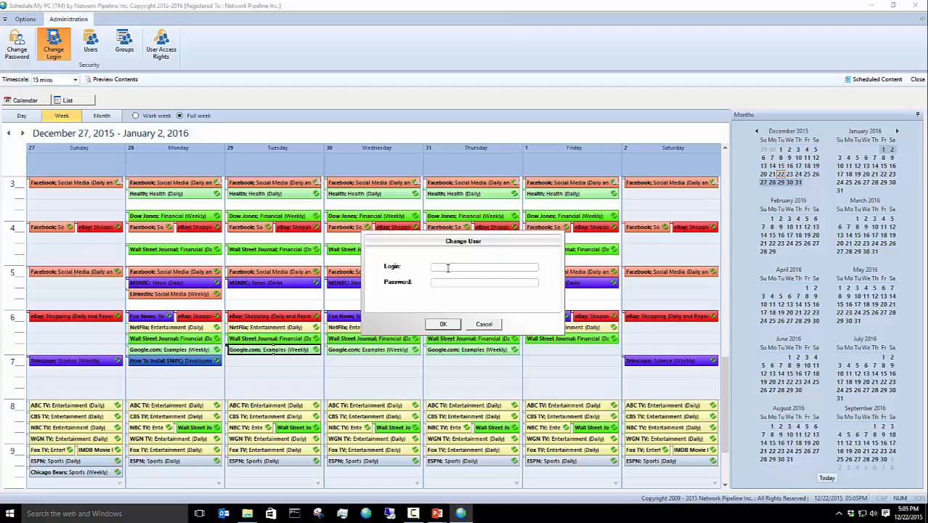
{"action": "left_click", "coordinate": [484, 324]}
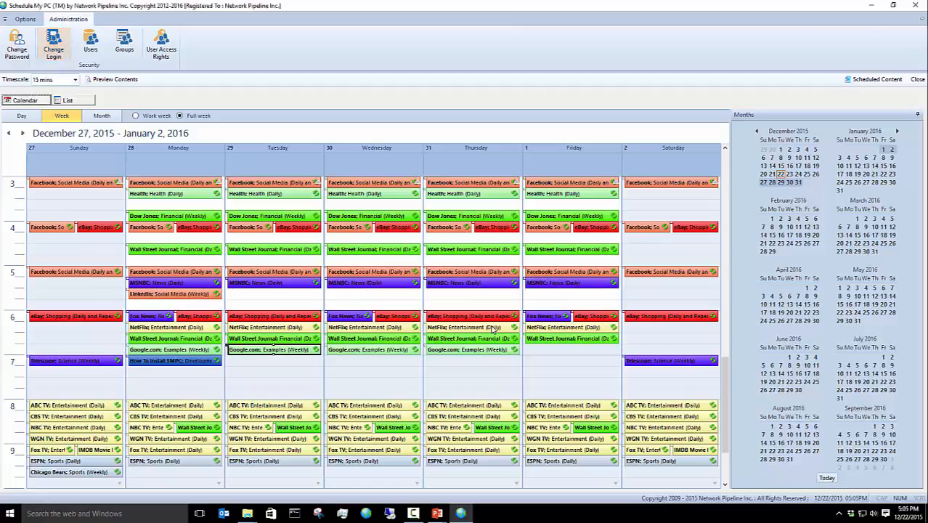
{"action": "left_click", "coordinate": [21, 47]}
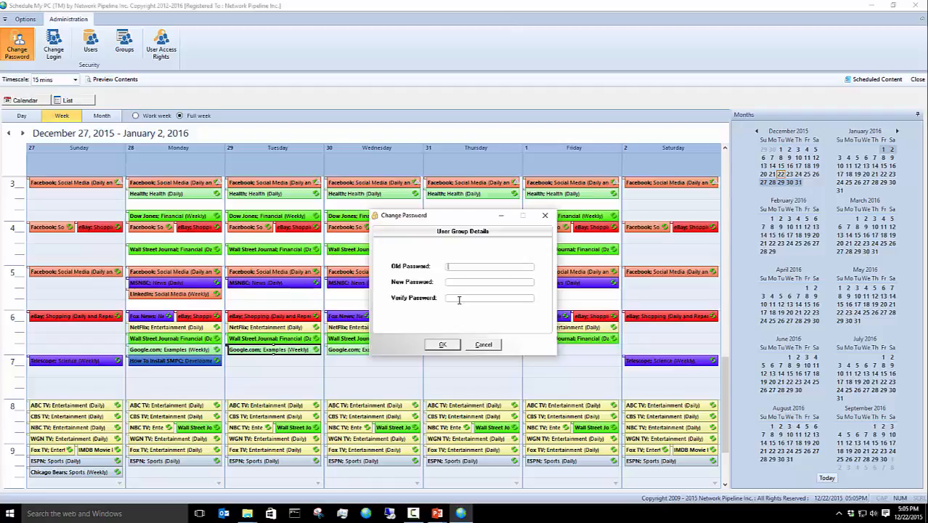
{"action": "left_click", "coordinate": [482, 345]}
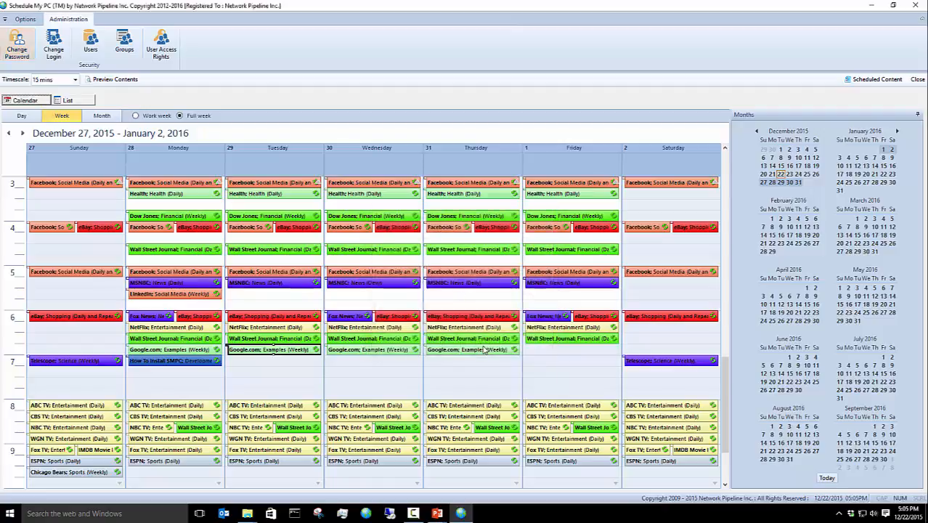
- Examine the list of existing users, including the Default user's entry, and close it
{"action": "left_click", "coordinate": [88, 44]}
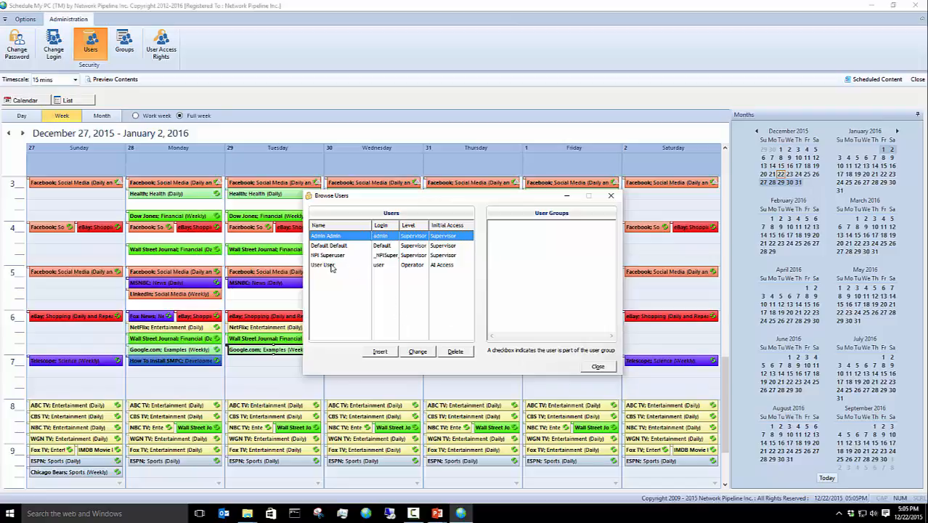
{"action": "left_click", "coordinate": [337, 247]}
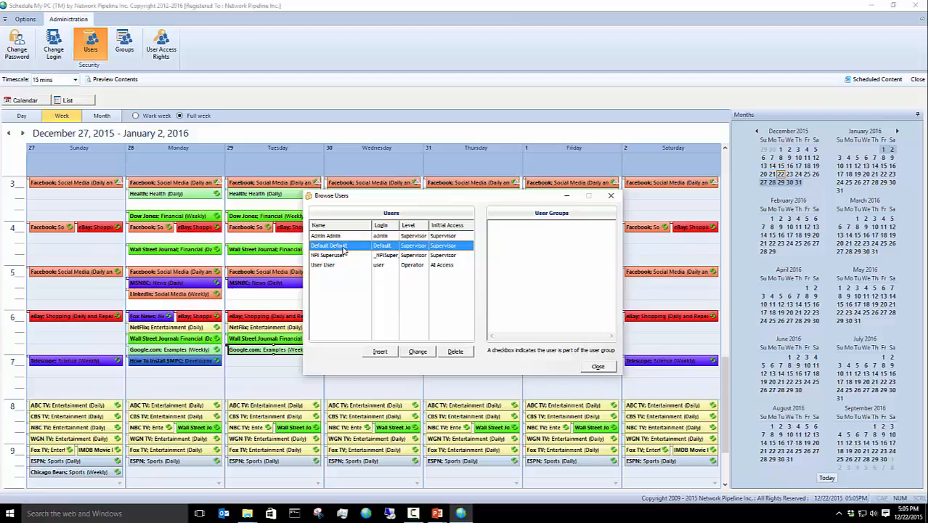
{"action": "left_click", "coordinate": [596, 368]}
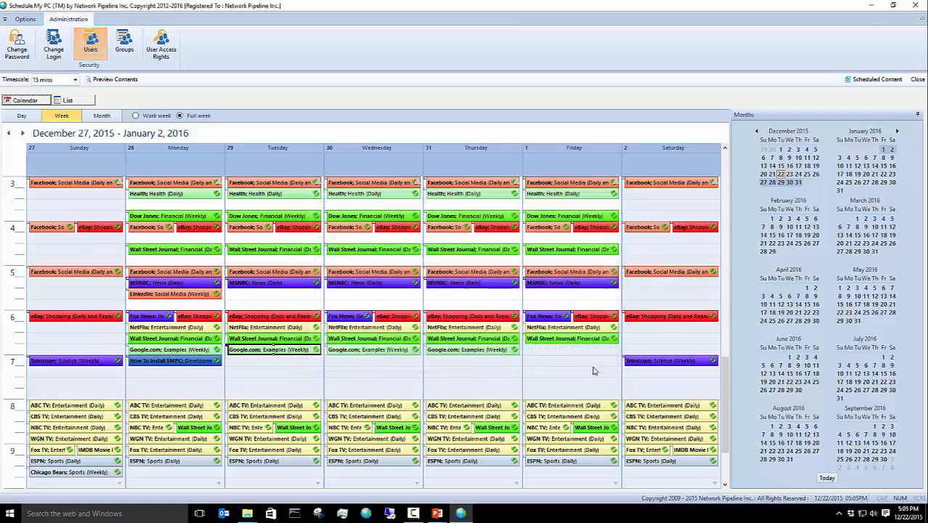
- Create a user group named Users with the Operator level and All Access as initial access
{"action": "left_click", "coordinate": [120, 45]}
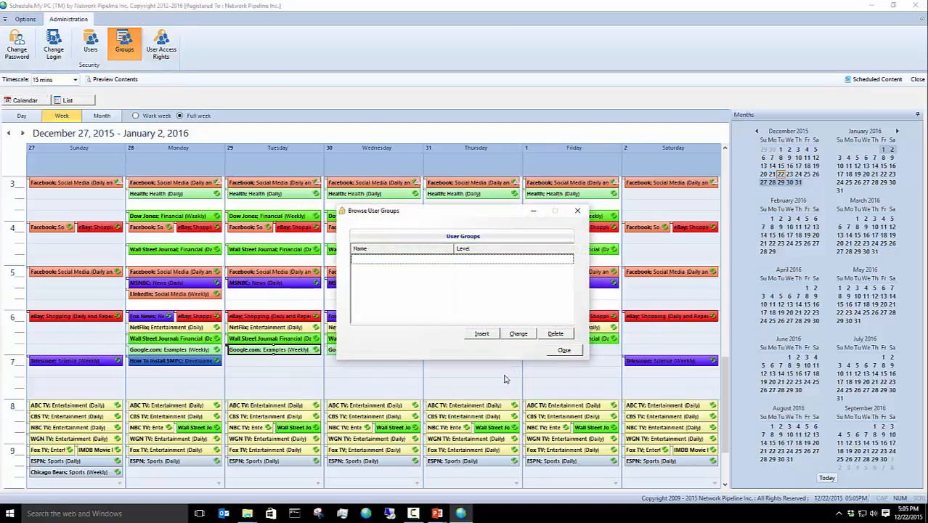
{"action": "left_click", "coordinate": [484, 336]}
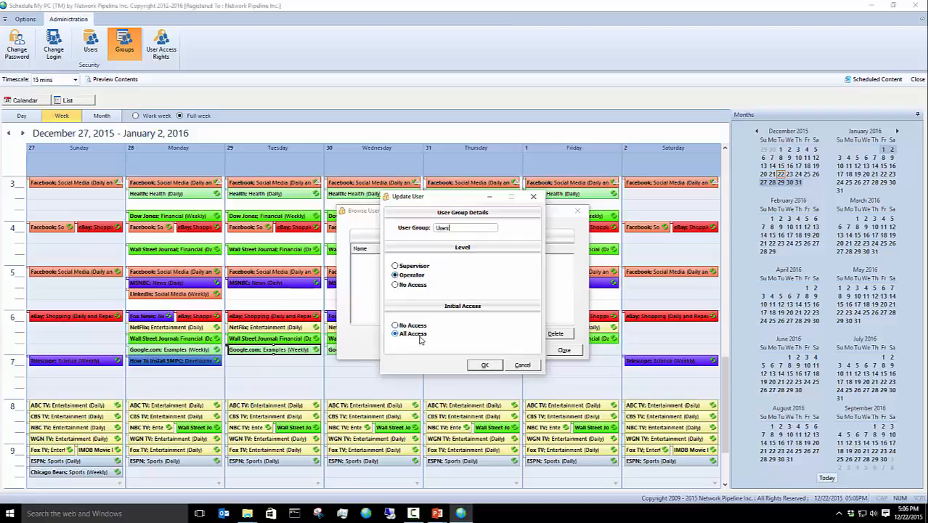
{"action": "left_click", "coordinate": [484, 364]}
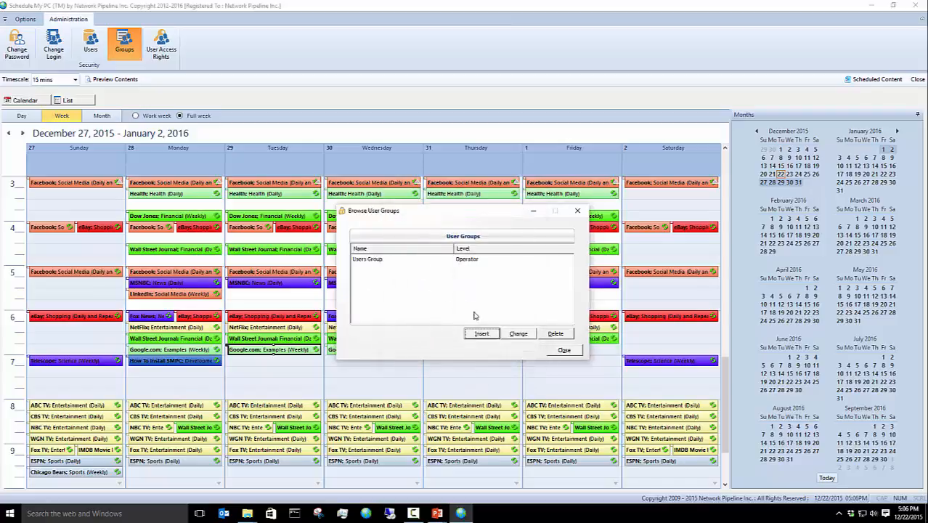
- Create a second user group named Admins with the Supervisor level and close the group list
{"action": "left_click", "coordinate": [480, 336]}
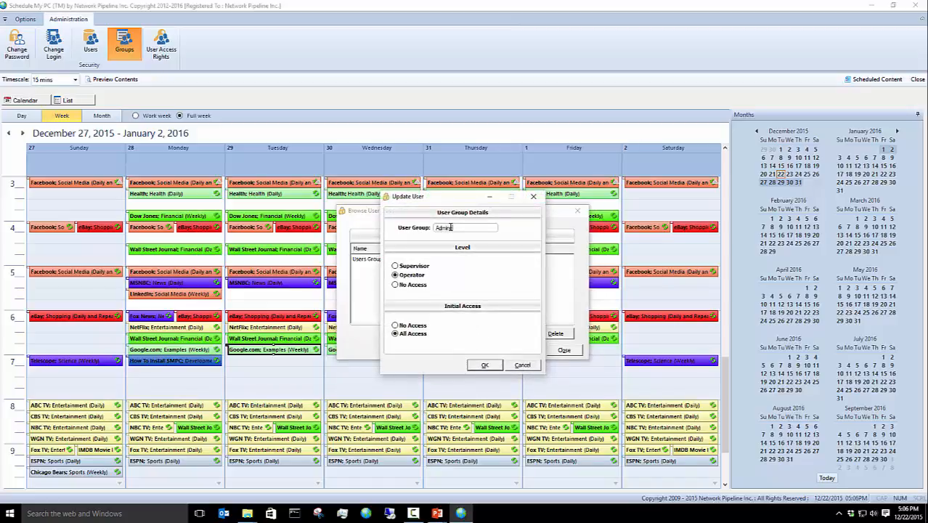
{"action": "left_click", "coordinate": [395, 266]}
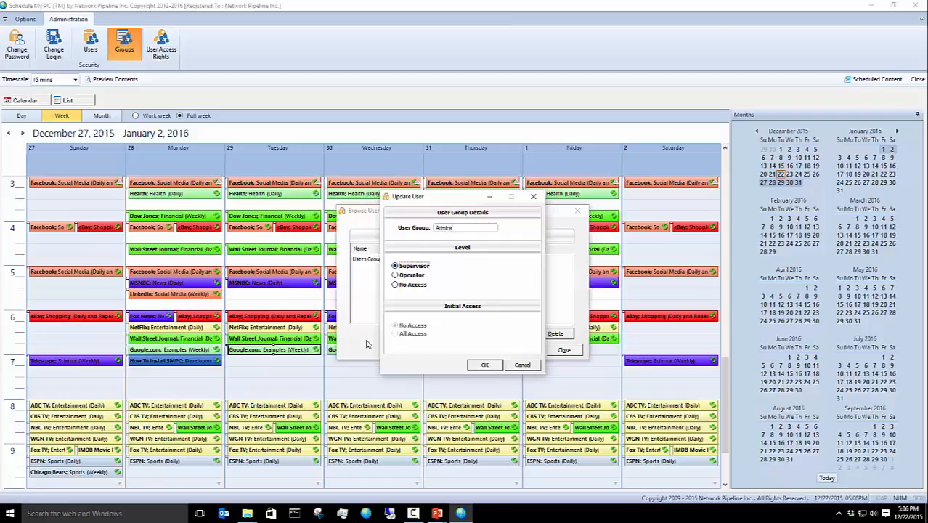
{"action": "left_click", "coordinate": [498, 365]}
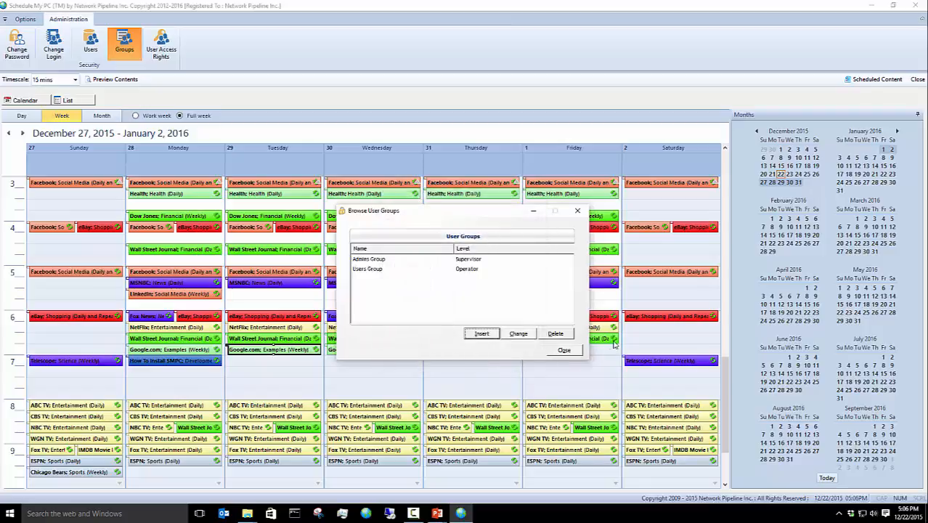
{"action": "left_click", "coordinate": [558, 352]}
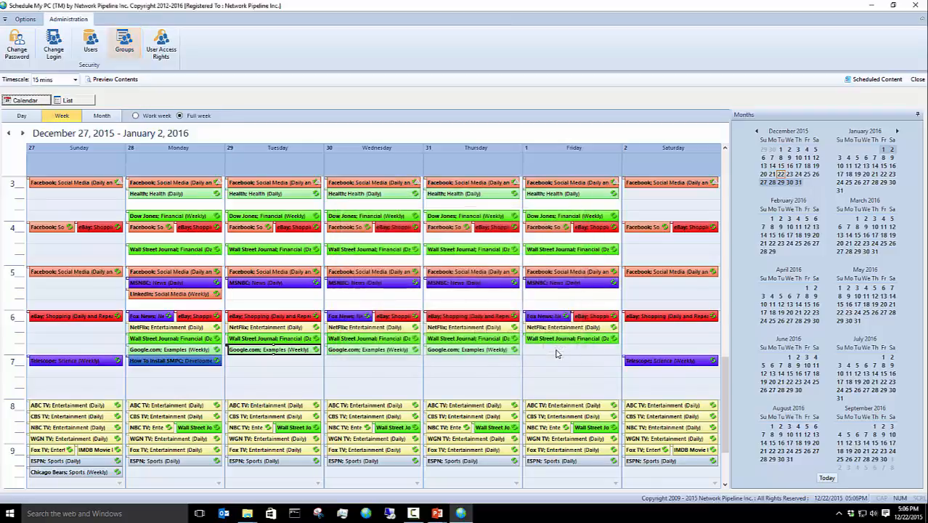
- Review the Admin user's details, level and available user groups, leaving the record as it is
{"action": "left_click", "coordinate": [94, 44]}
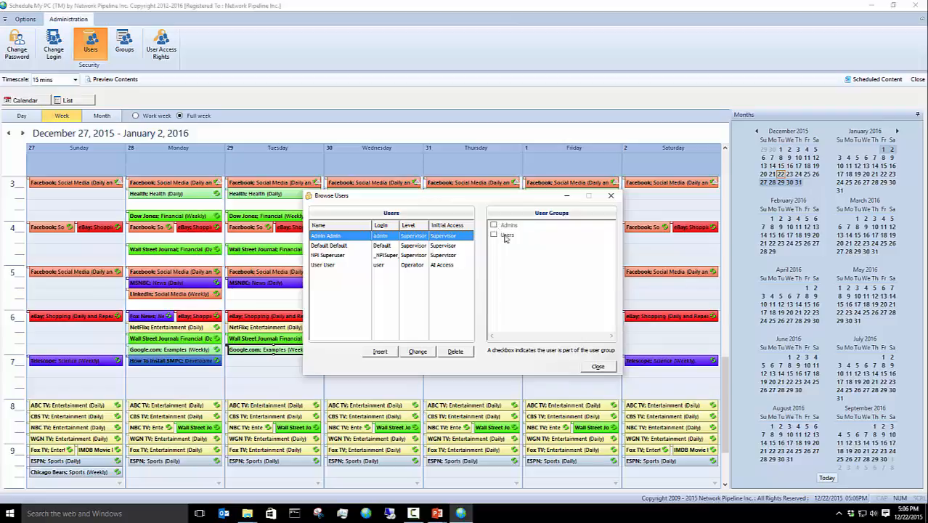
{"action": "left_click", "coordinate": [418, 354]}
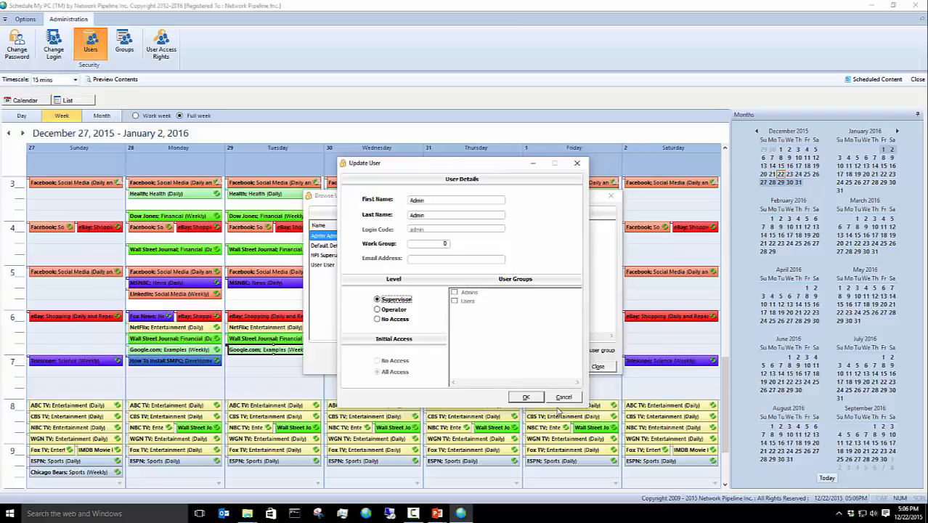
{"action": "left_click", "coordinate": [524, 398]}
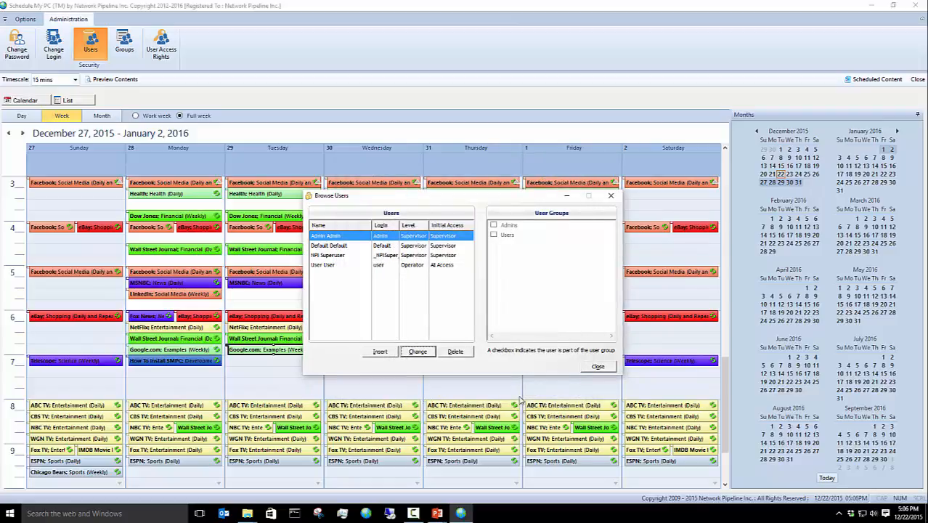
- Assign the operator-level account with login "user" to the Users group and close the user list
{"action": "left_click", "coordinate": [324, 265]}
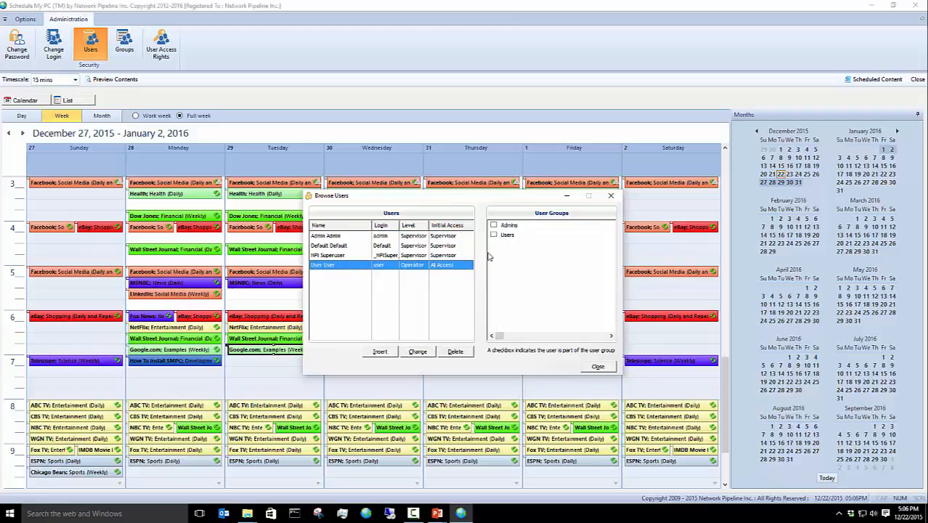
{"action": "left_click", "coordinate": [425, 352]}
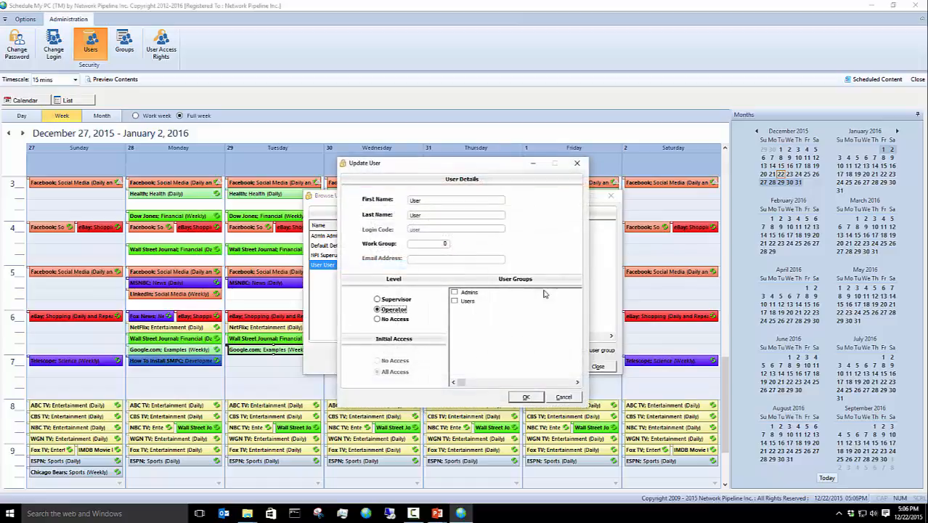
{"action": "left_click", "coordinate": [455, 302]}
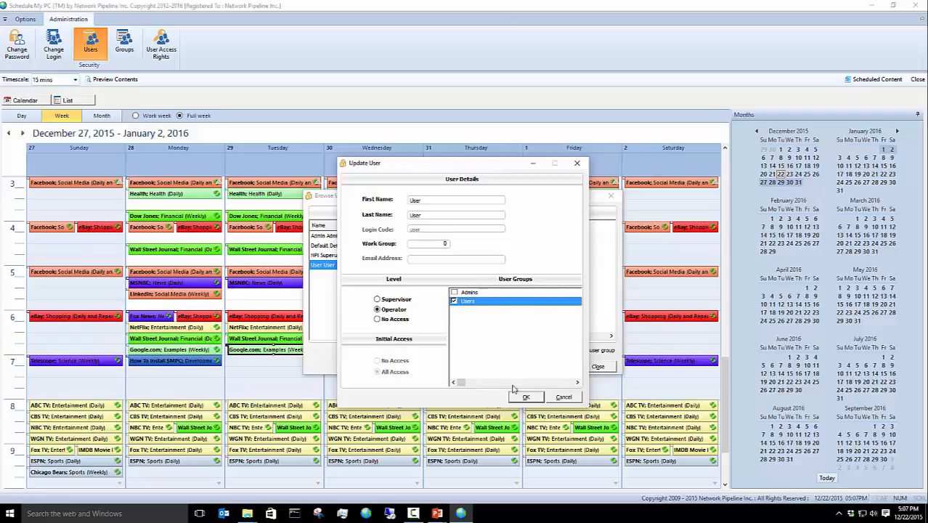
{"action": "left_click", "coordinate": [534, 399]}
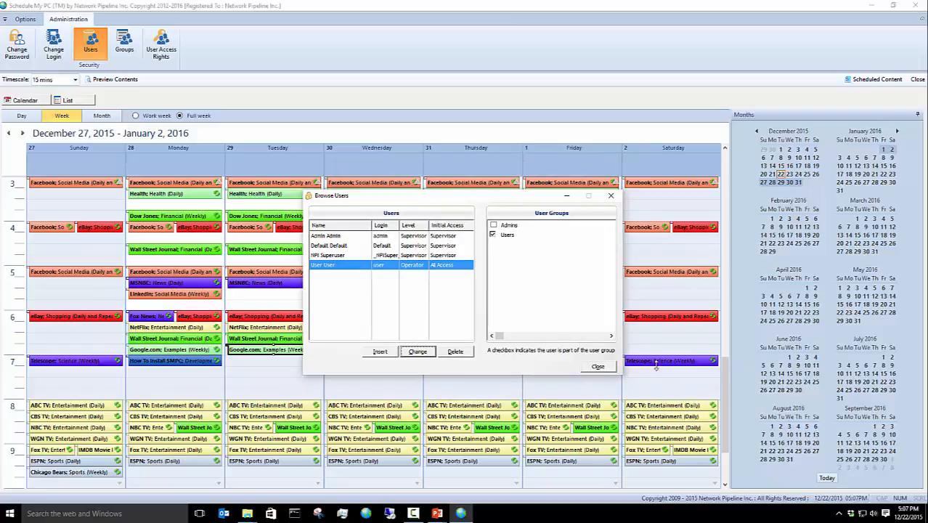
{"action": "left_click", "coordinate": [597, 368]}
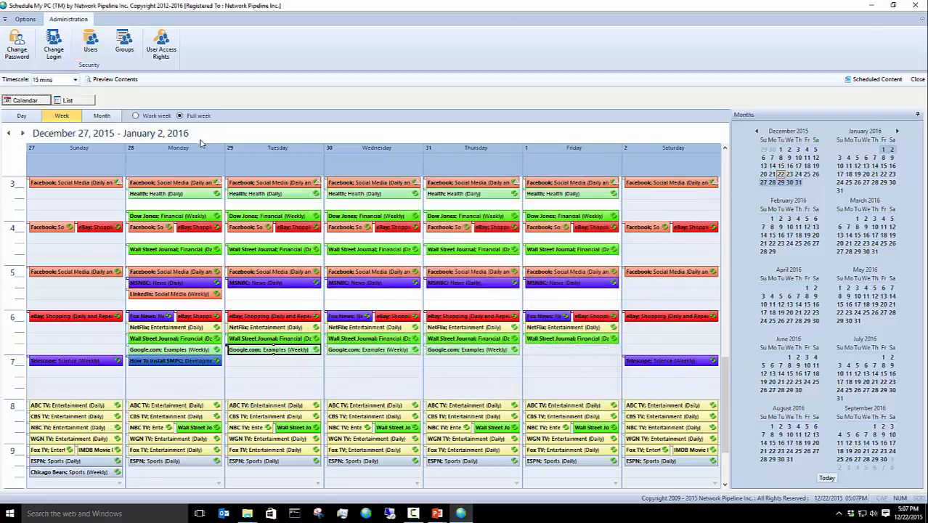
- Create a user group named Restricted with the Operator level and All Access, and close the group list
{"action": "left_click", "coordinate": [126, 41]}
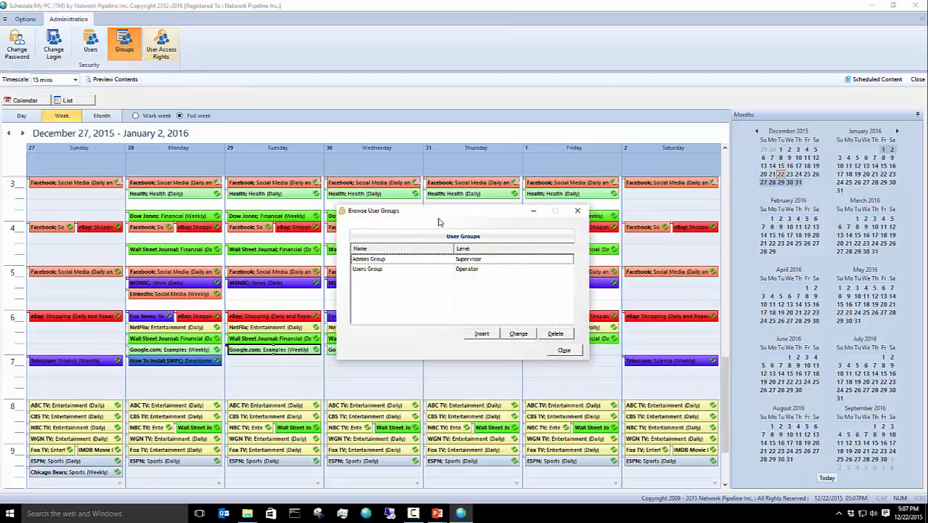
{"action": "left_click", "coordinate": [482, 334]}
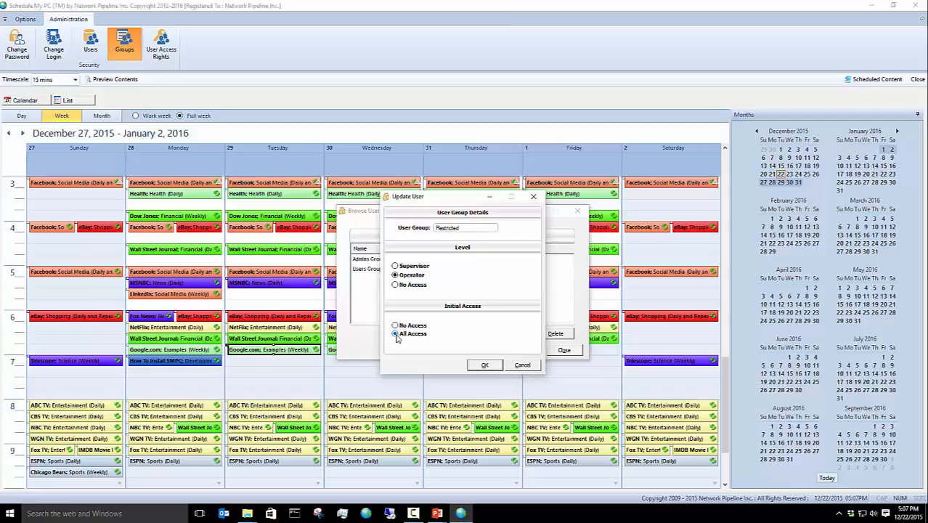
{"action": "left_click", "coordinate": [485, 366]}
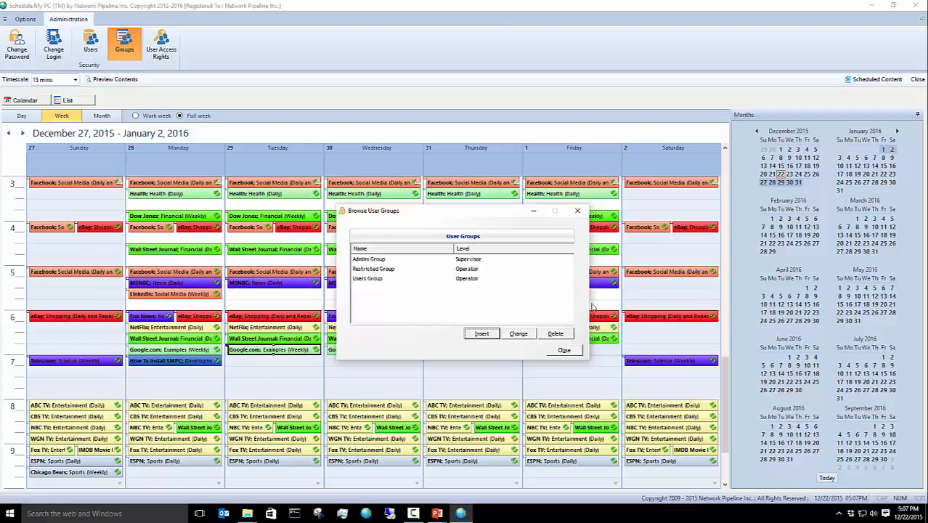
{"action": "left_click", "coordinate": [564, 351]}
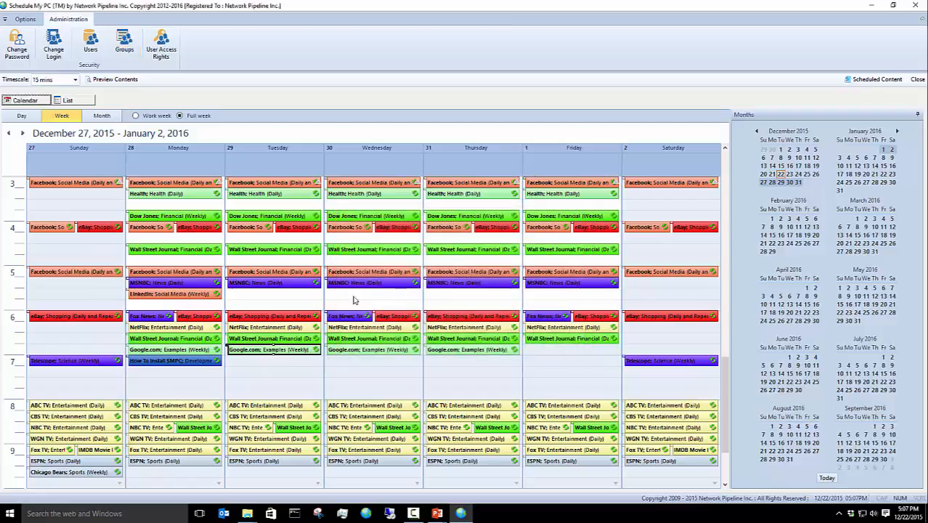
- Add an operator-level user with a first and last name, login code Limited and All Access, and assign it to the Restricted group
{"action": "left_click", "coordinate": [91, 43]}
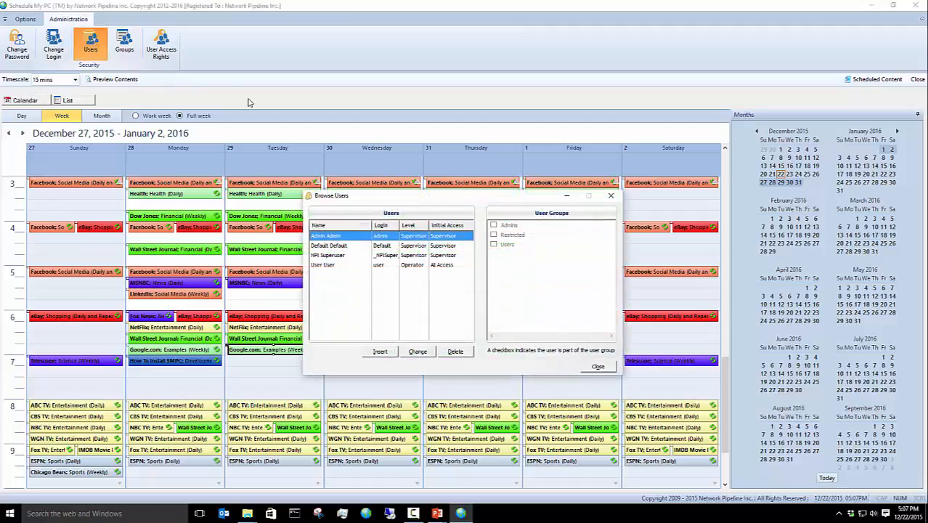
{"action": "left_click", "coordinate": [380, 351]}
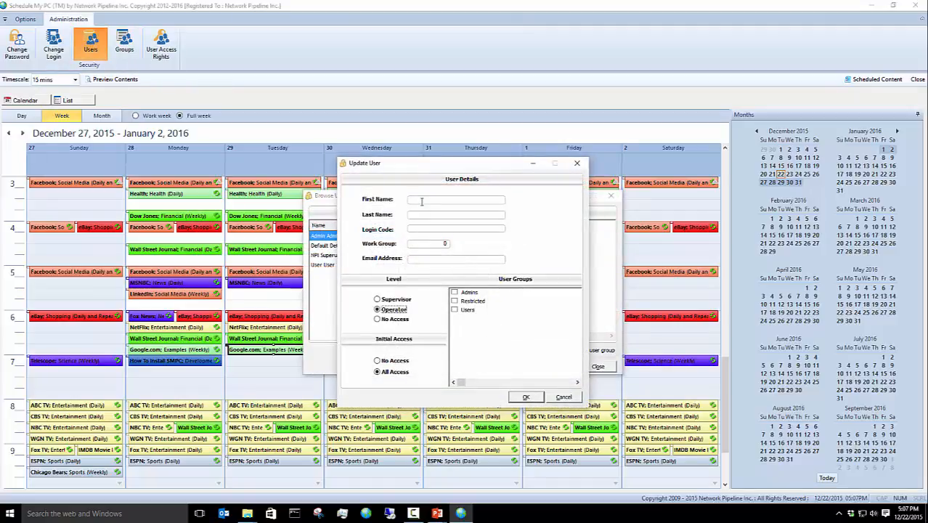
{"action": "left_click", "coordinate": [419, 200]}
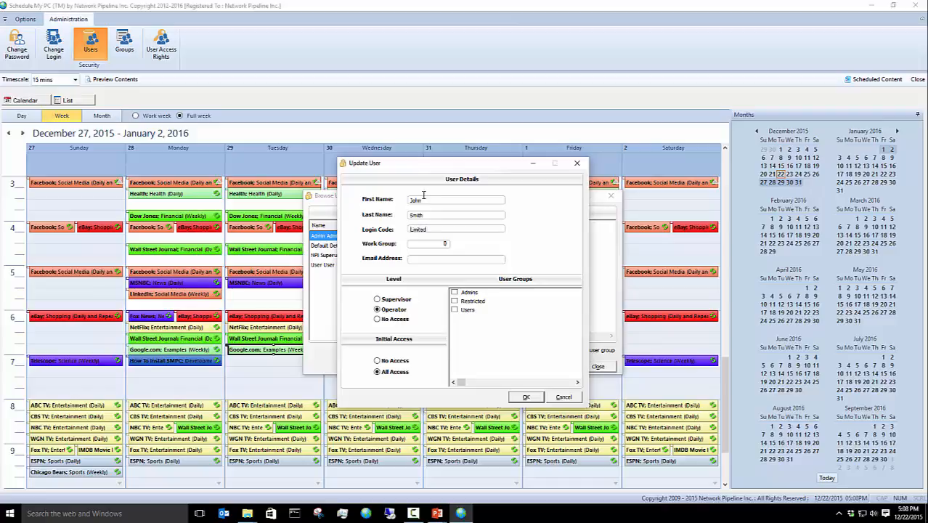
{"action": "left_click", "coordinate": [453, 302]}
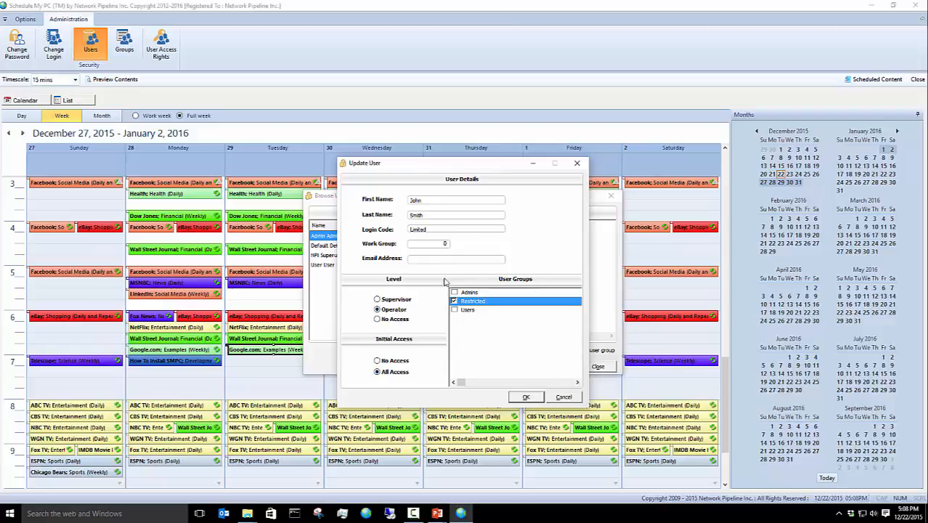
{"action": "left_click", "coordinate": [521, 399]}
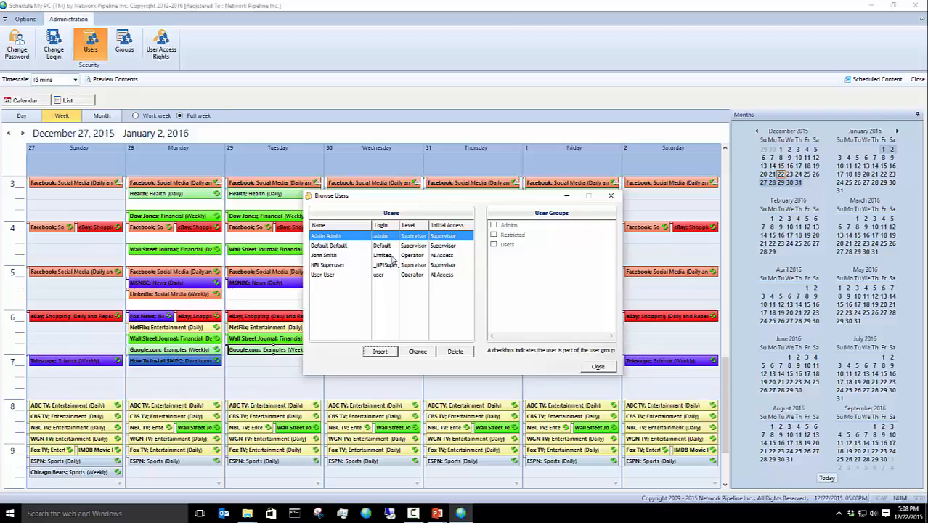
{"action": "left_click", "coordinate": [597, 366]}
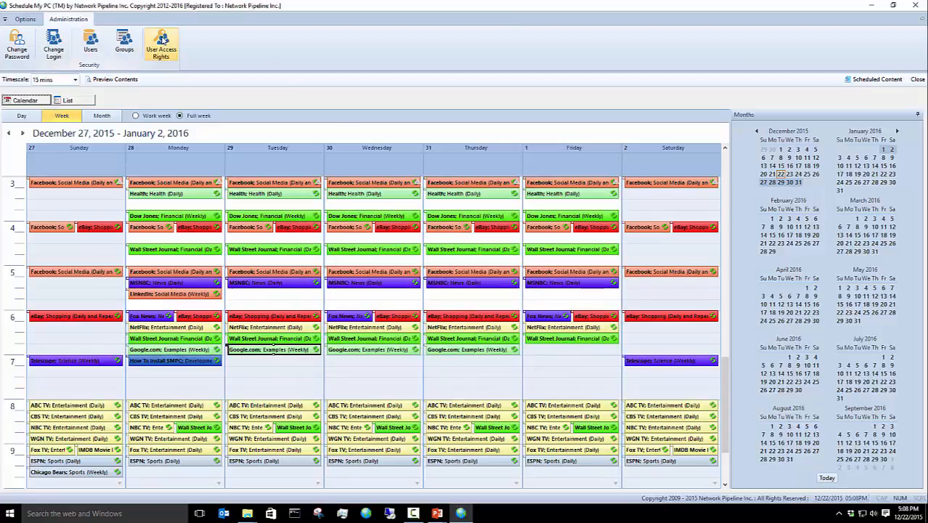
- Revoke the Restricted group's access to the schedule, category, quick task and system update screens, keeping Main Menu access, and close the access rights
{"action": "left_click", "coordinate": [161, 43]}
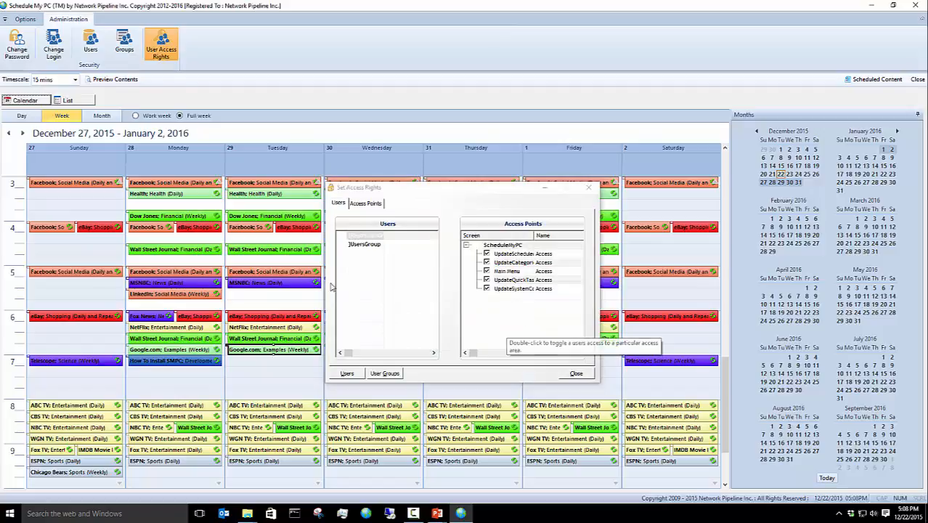
{"action": "left_click", "coordinate": [365, 239]}
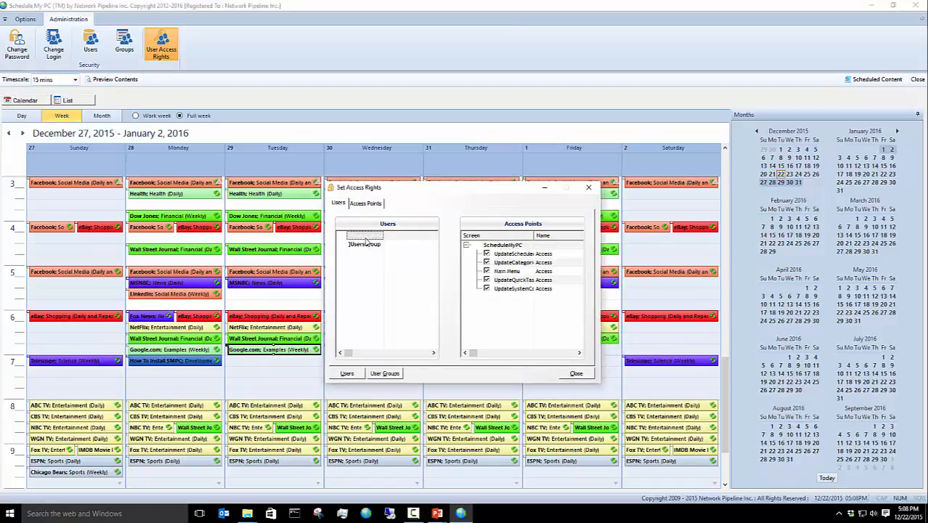
{"action": "double_click", "coordinate": [487, 289]}
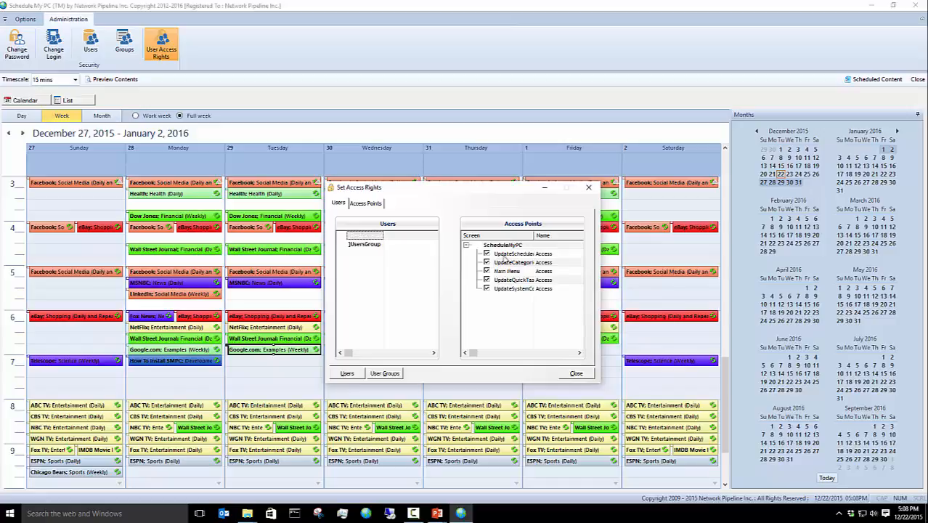
{"action": "double_click", "coordinate": [486, 254]}
{"action": "double_click", "coordinate": [487, 262]}
{"action": "double_click", "coordinate": [487, 281]}
{"action": "left_click", "coordinate": [368, 204]}
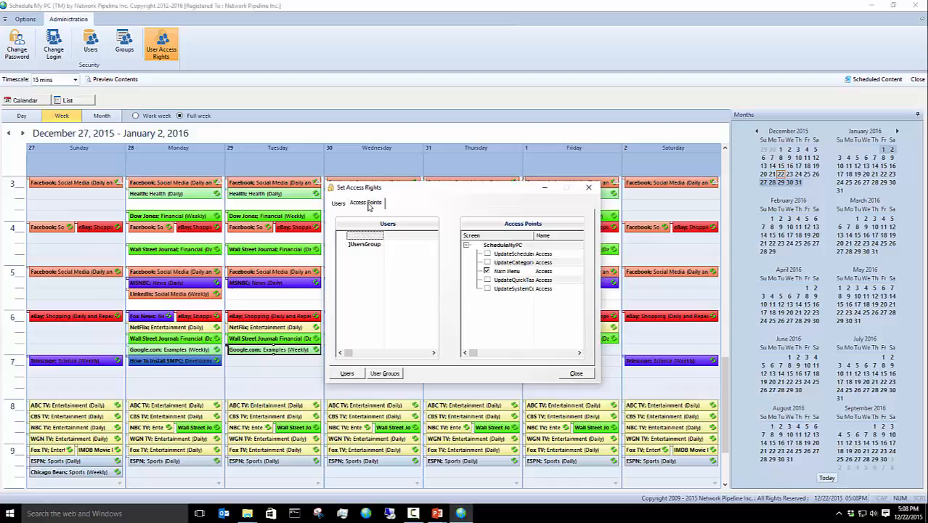
{"action": "left_click", "coordinate": [574, 374]}
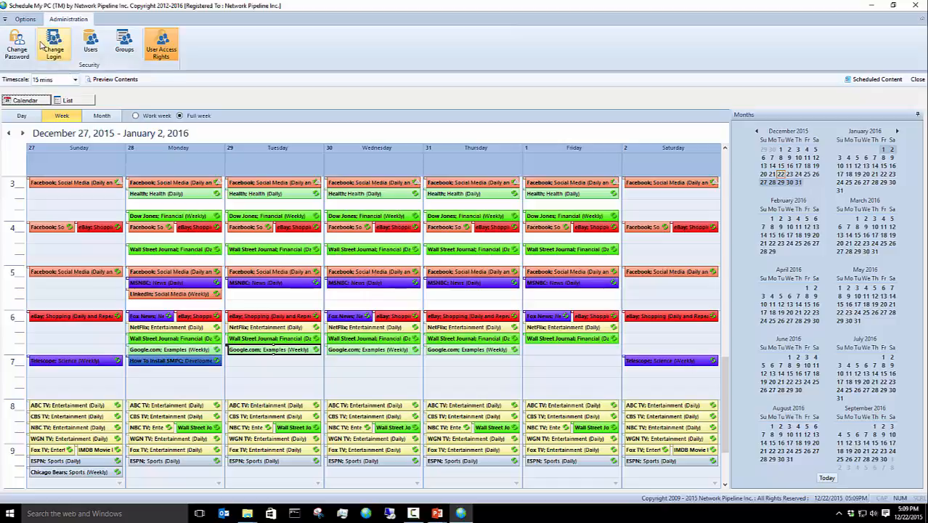
- Review the level and group membership of the user with login code Limited, and close the user list
{"action": "left_click", "coordinate": [90, 45]}
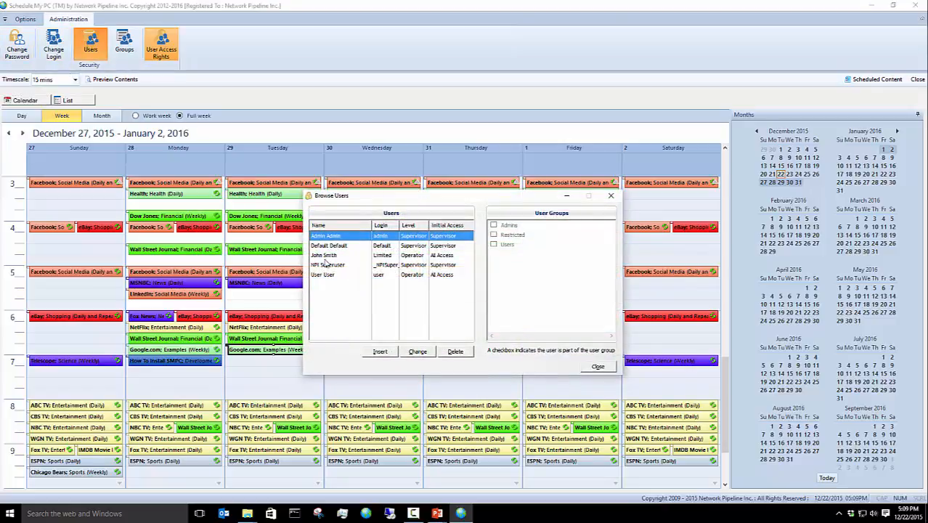
{"action": "double_click", "coordinate": [324, 256]}
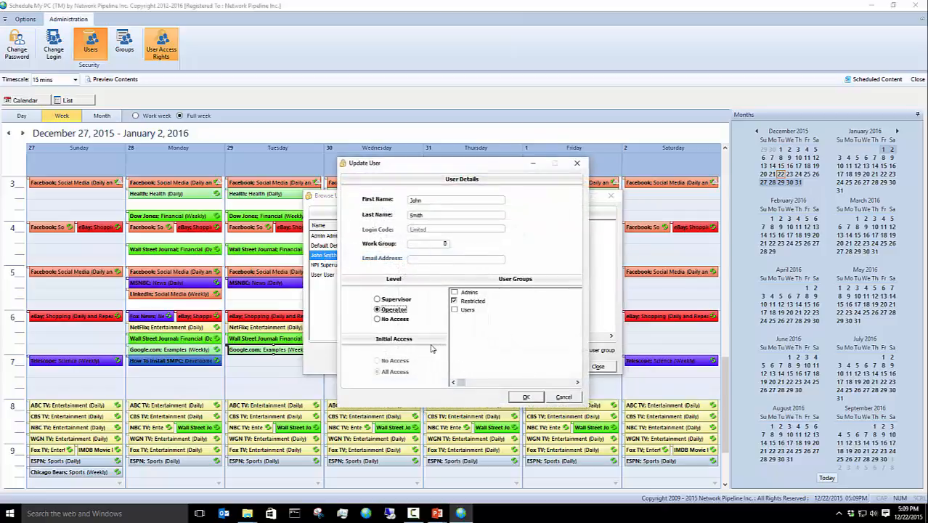
{"action": "left_click", "coordinate": [566, 400]}
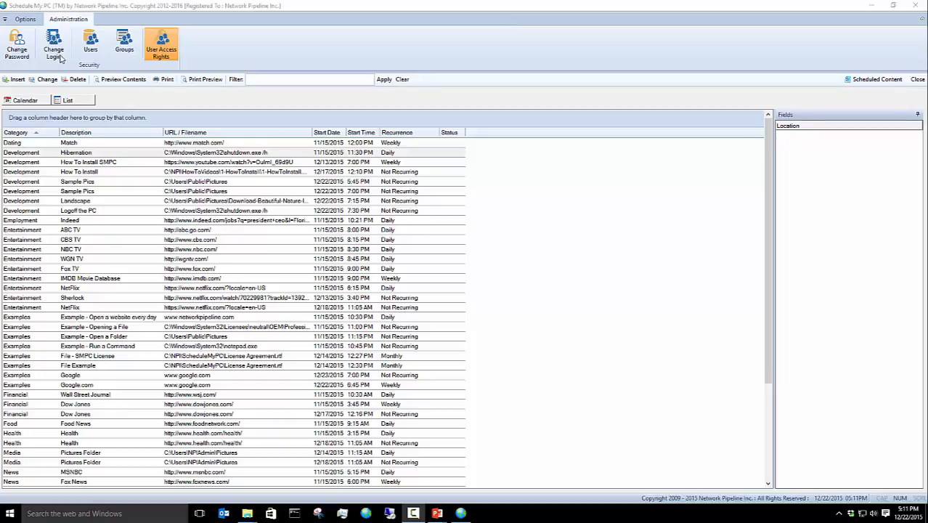
{"action": "left_click", "coordinate": [91, 40]}
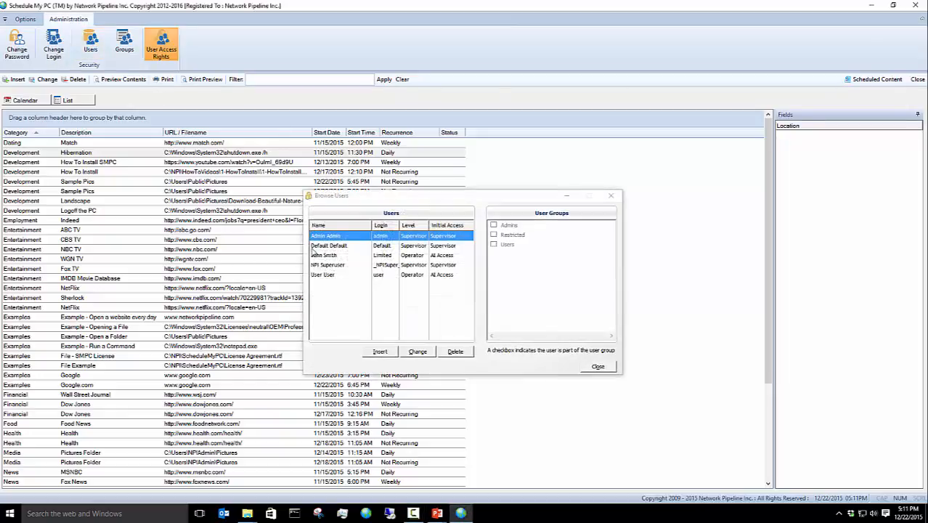
{"action": "double_click", "coordinate": [323, 255]}
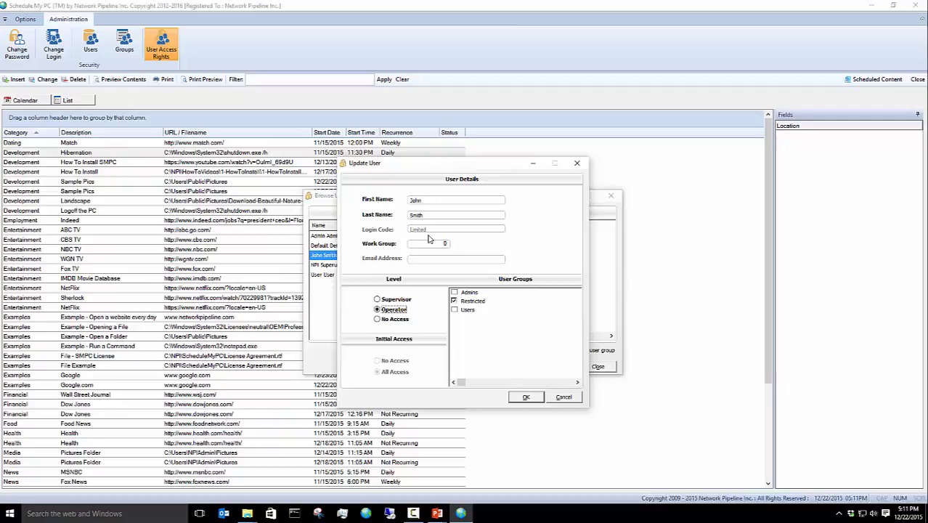
{"action": "left_click", "coordinate": [527, 398]}
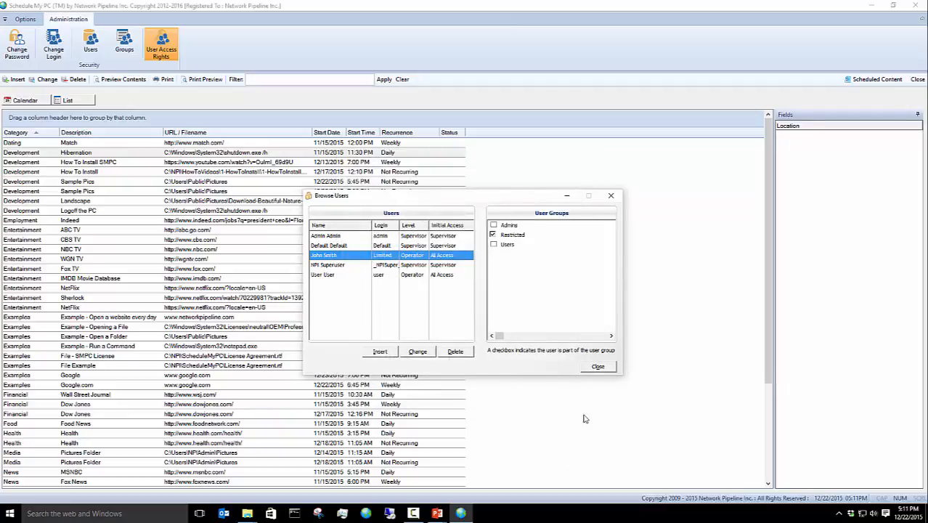
{"action": "left_click", "coordinate": [598, 366]}
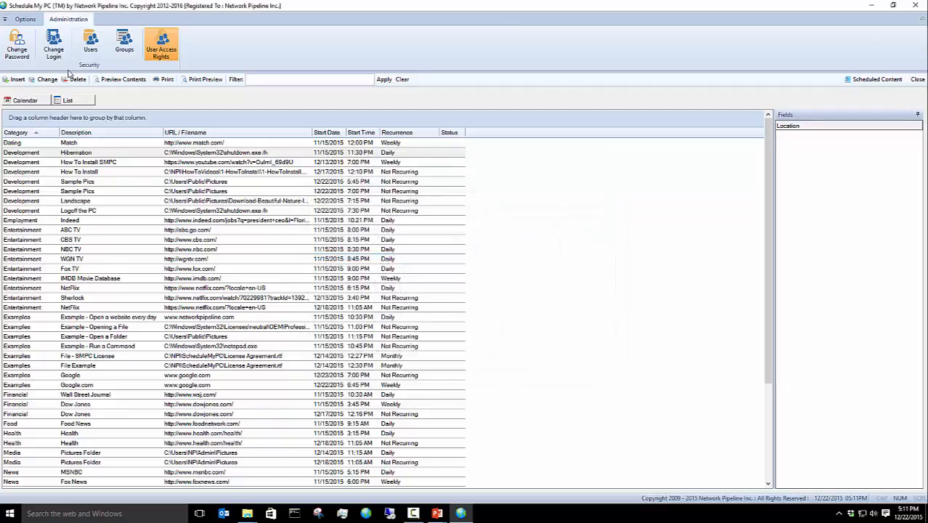
- Change the login to Limited, entering the account password
{"action": "left_click", "coordinate": [53, 43]}
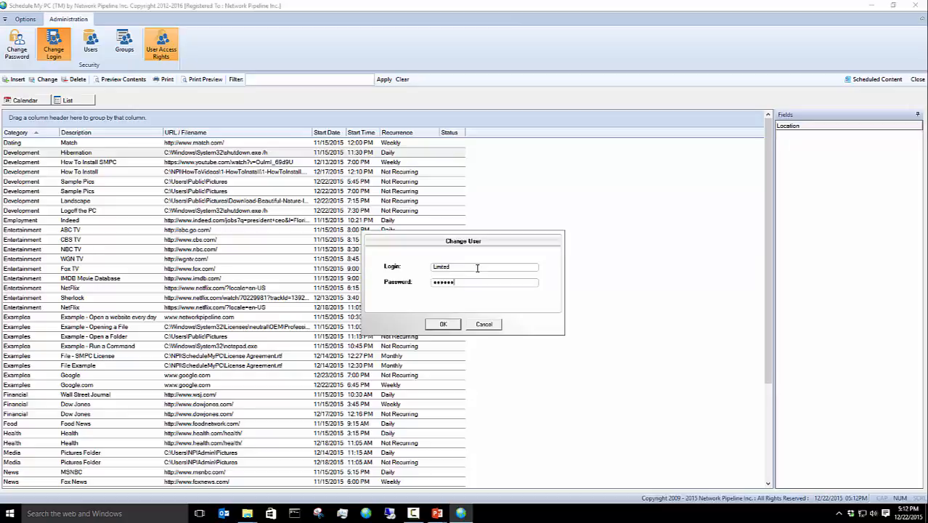
{"action": "left_click", "coordinate": [428, 324]}
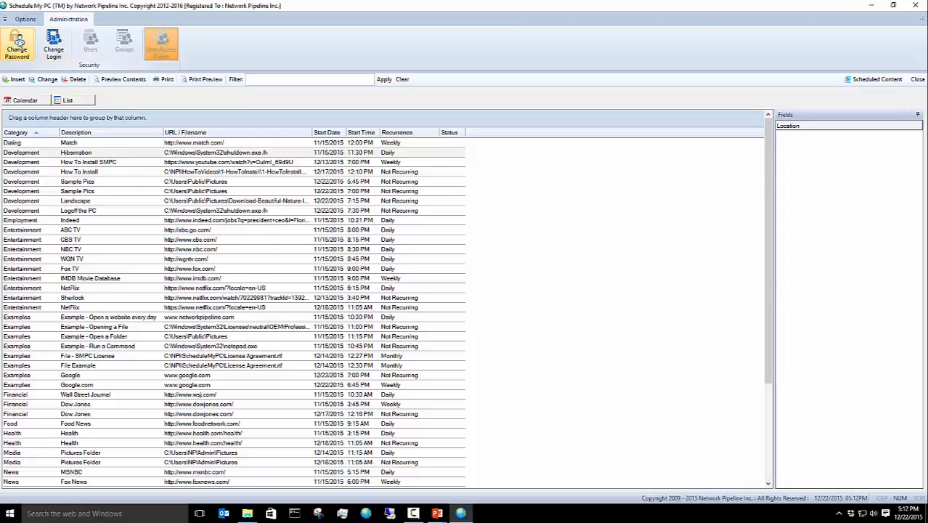
- Try to edit all occurrences of Tuesday's Google.com item in the calendar view of the schedule
{"action": "left_click", "coordinate": [22, 21]}
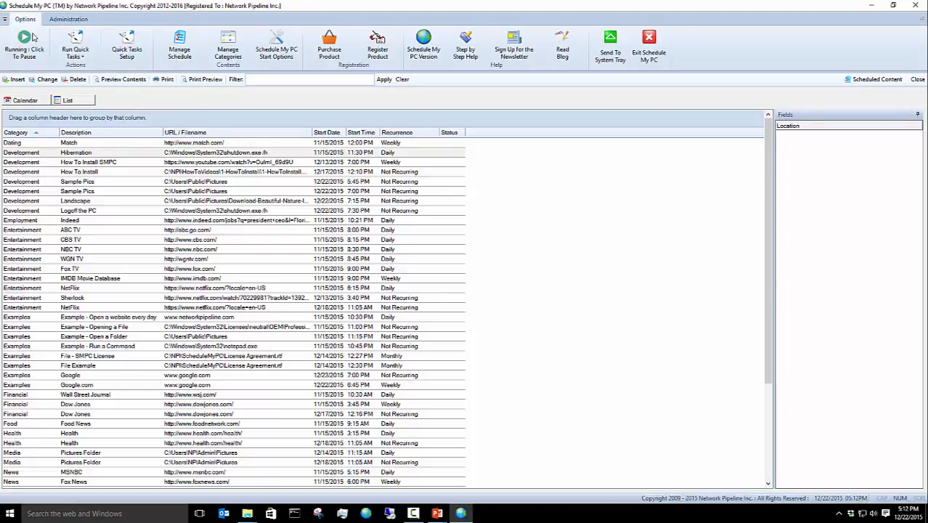
{"action": "left_click", "coordinate": [24, 101]}
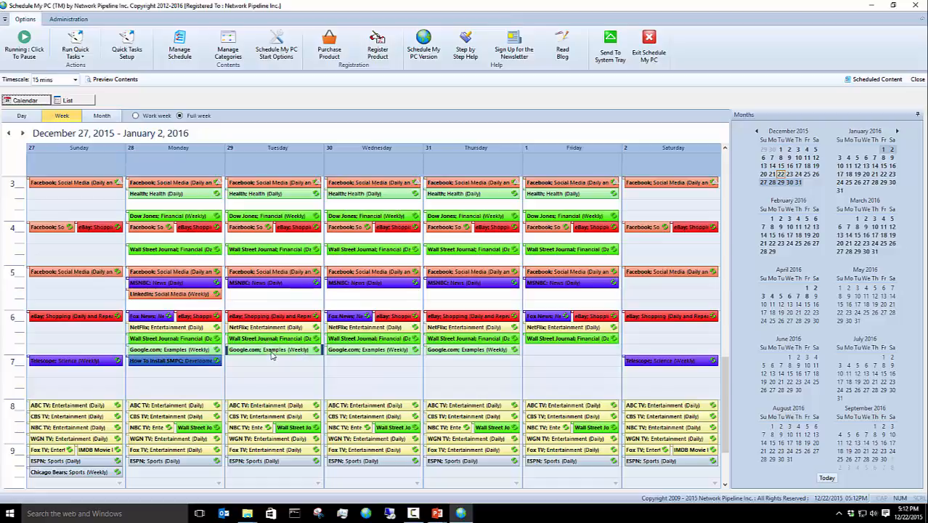
{"action": "double_click", "coordinate": [271, 350]}
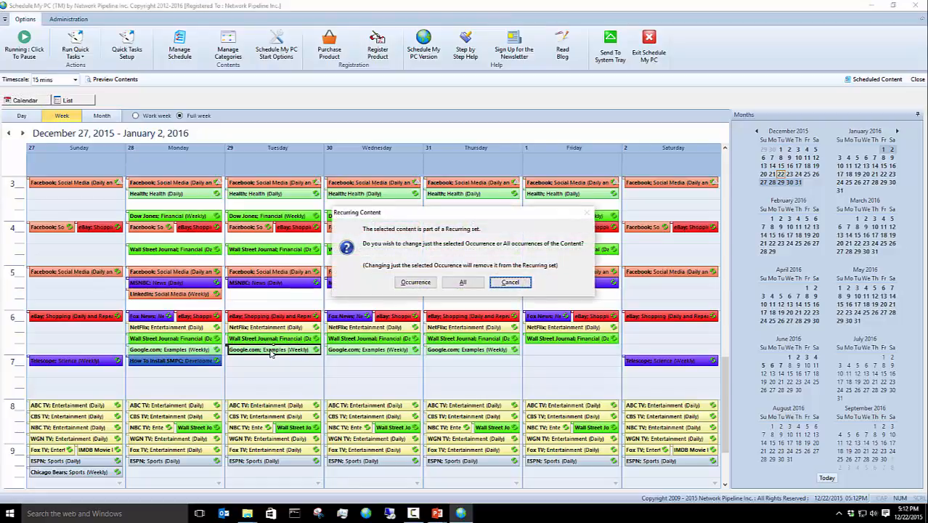
{"action": "left_click", "coordinate": [463, 283]}
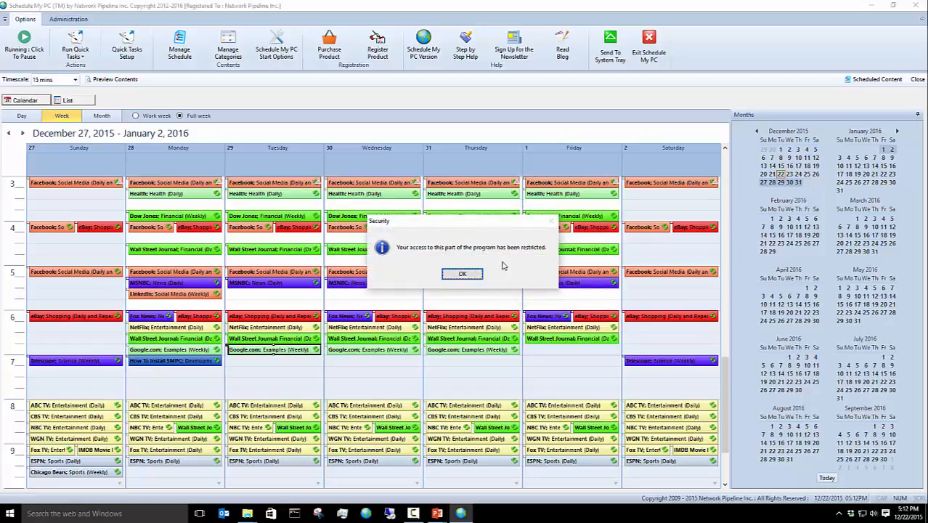
{"action": "left_click", "coordinate": [462, 275]}
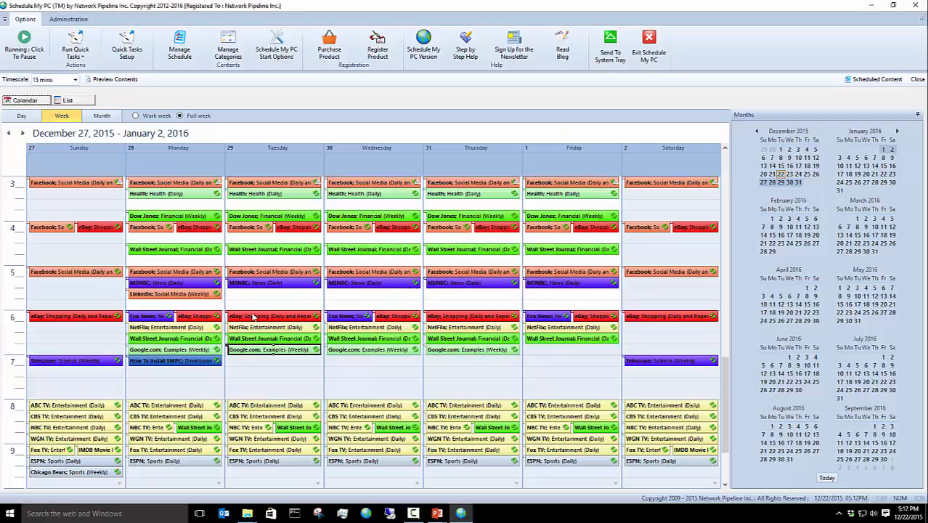
- Try to edit the Fox TV entry in the list view of the schedule
{"action": "left_click", "coordinate": [66, 100]}
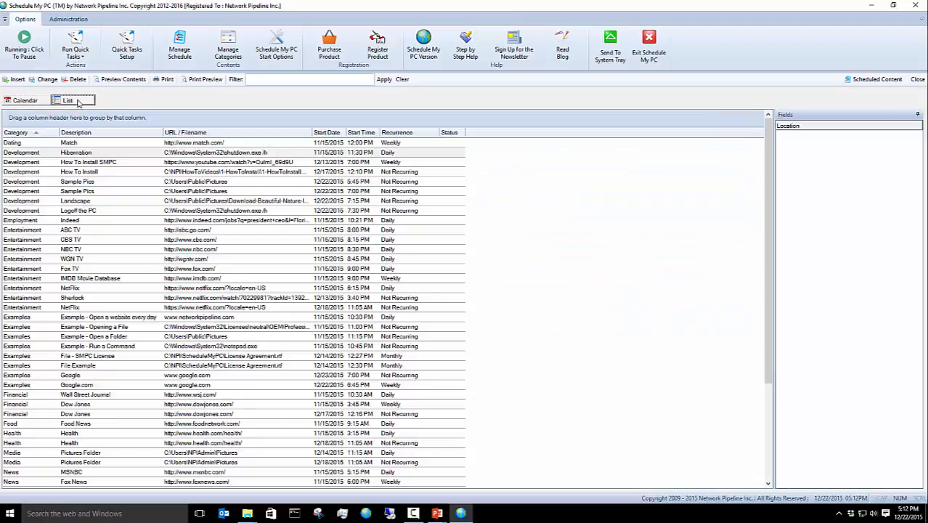
{"action": "double_click", "coordinate": [82, 270]}
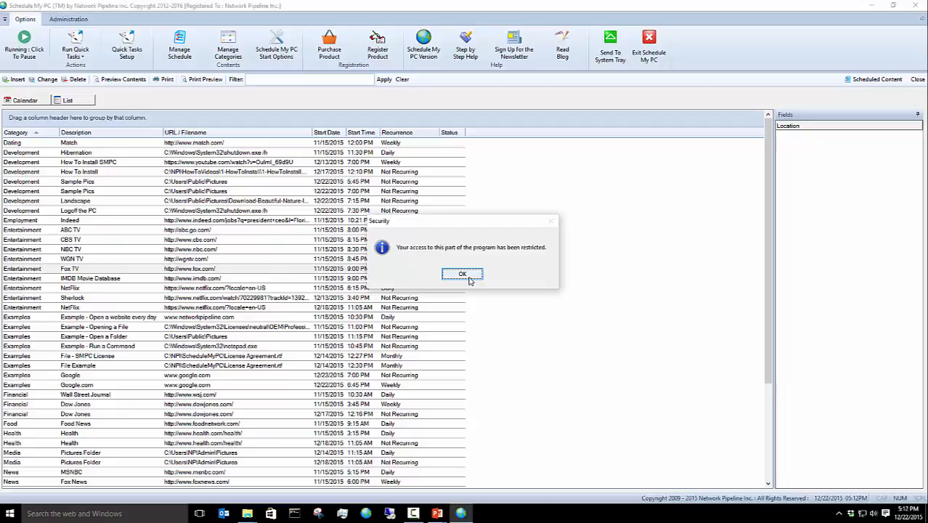
{"action": "left_click", "coordinate": [462, 274]}
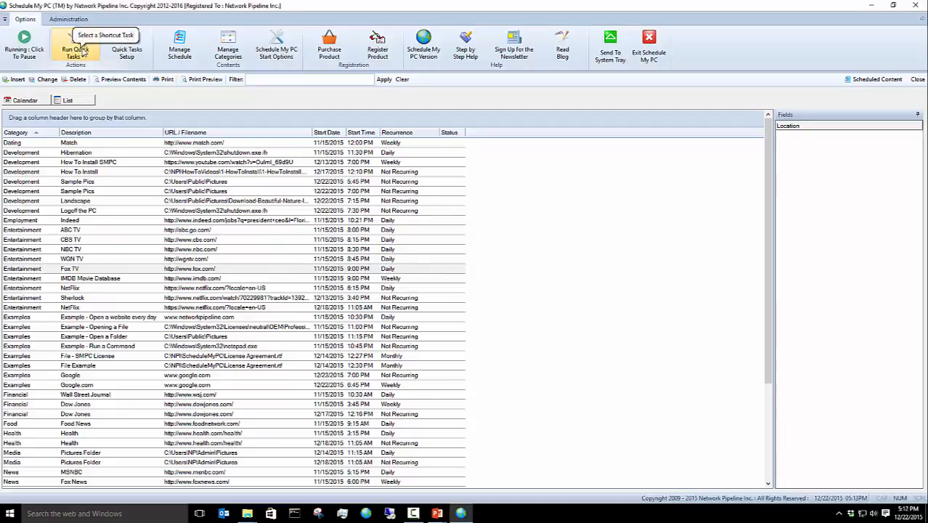
- Try to add a quick task and to edit the Shutdown This PC task, and close the quick tasks setup
{"action": "left_click", "coordinate": [127, 55]}
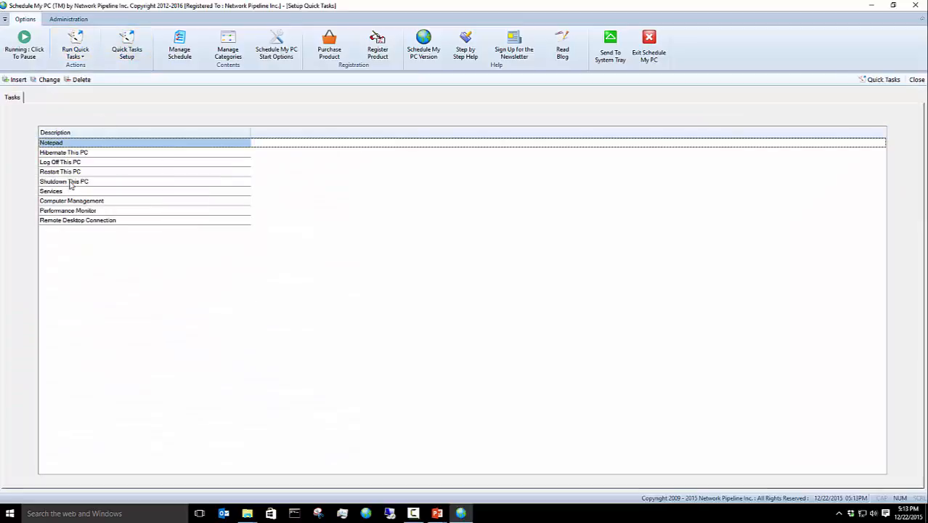
{"action": "left_click", "coordinate": [22, 81]}
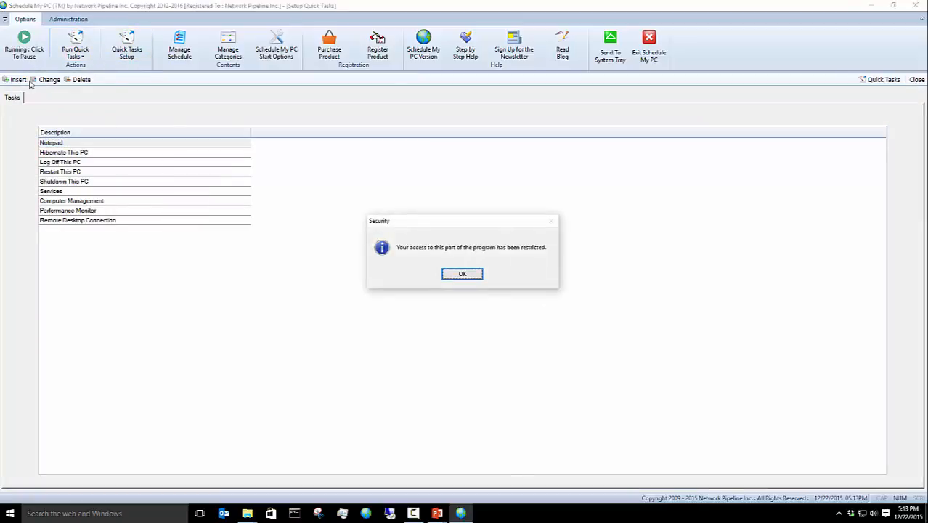
{"action": "left_click", "coordinate": [469, 273]}
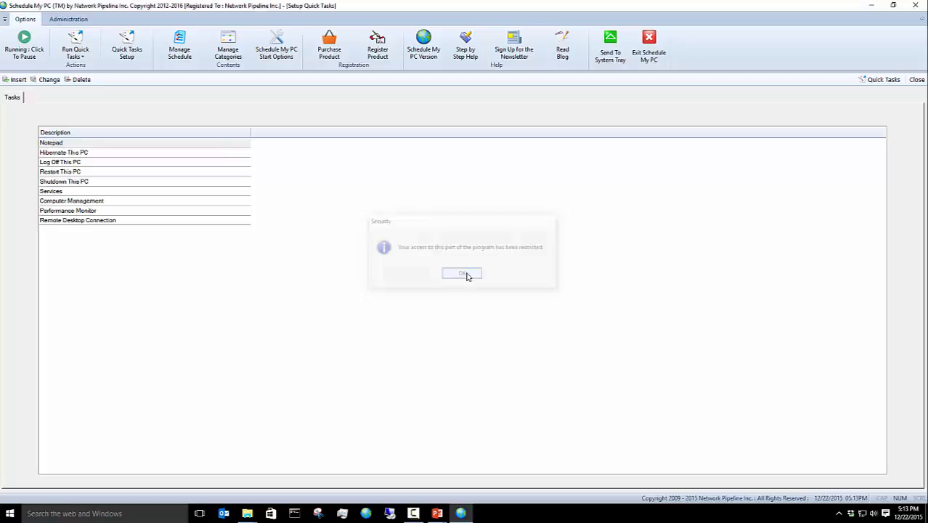
{"action": "double_click", "coordinate": [88, 183]}
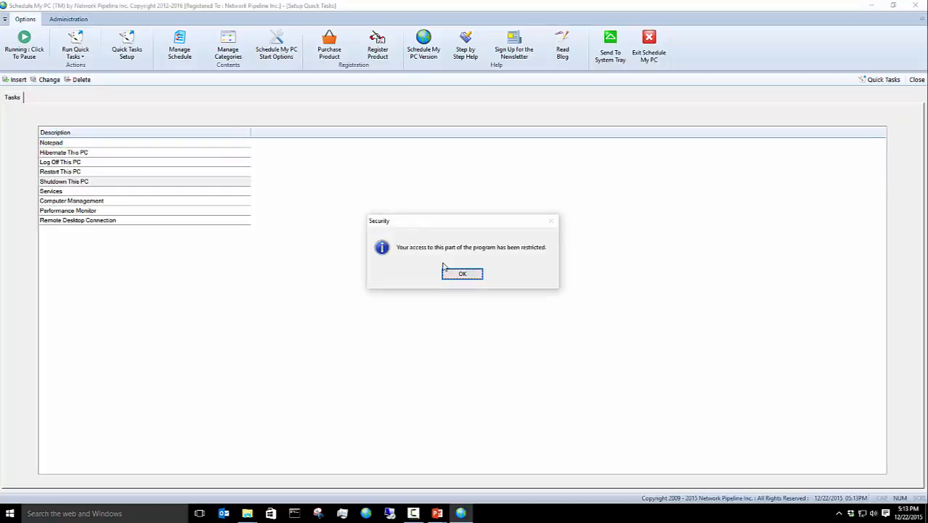
{"action": "left_click", "coordinate": [463, 277]}
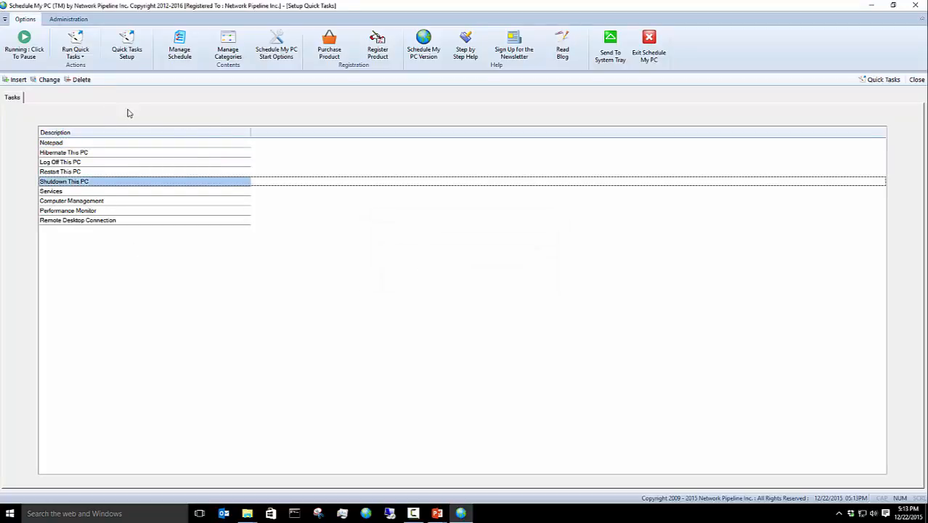
{"action": "left_click", "coordinate": [916, 80]}
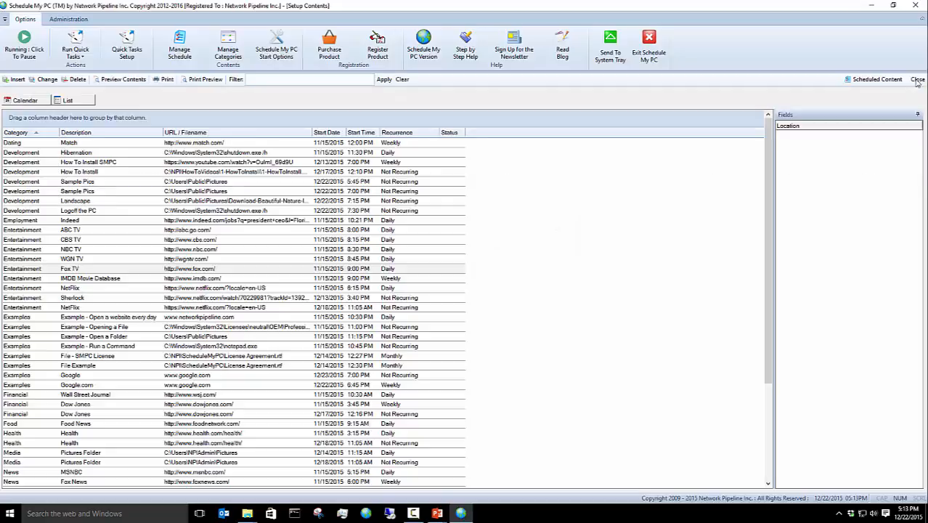
- Try to edit the Dating category in the category management list, and close the category lists
{"action": "left_click", "coordinate": [229, 48]}
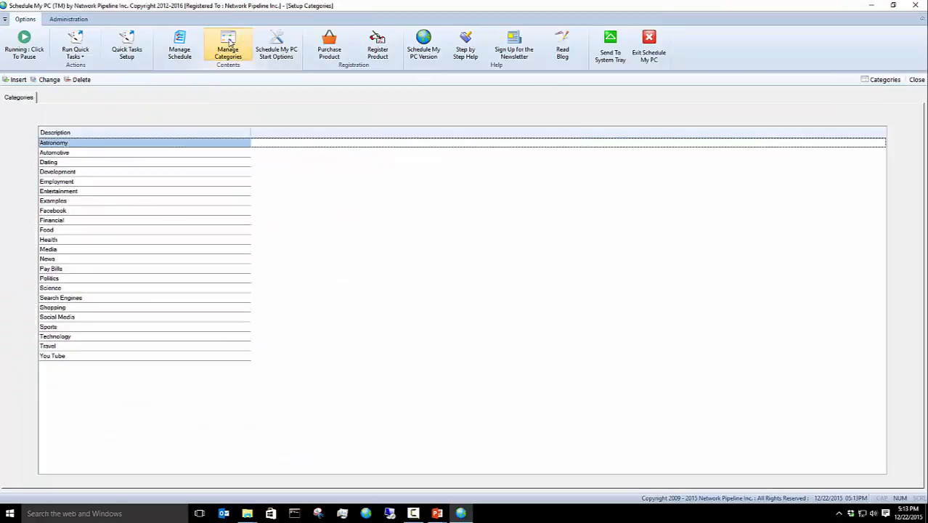
{"action": "double_click", "coordinate": [91, 169]}
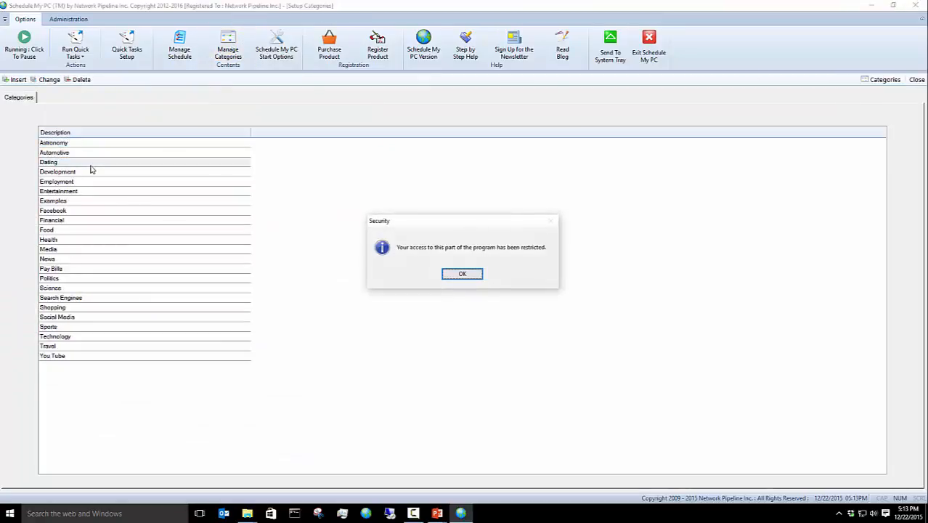
{"action": "left_click", "coordinate": [455, 275]}
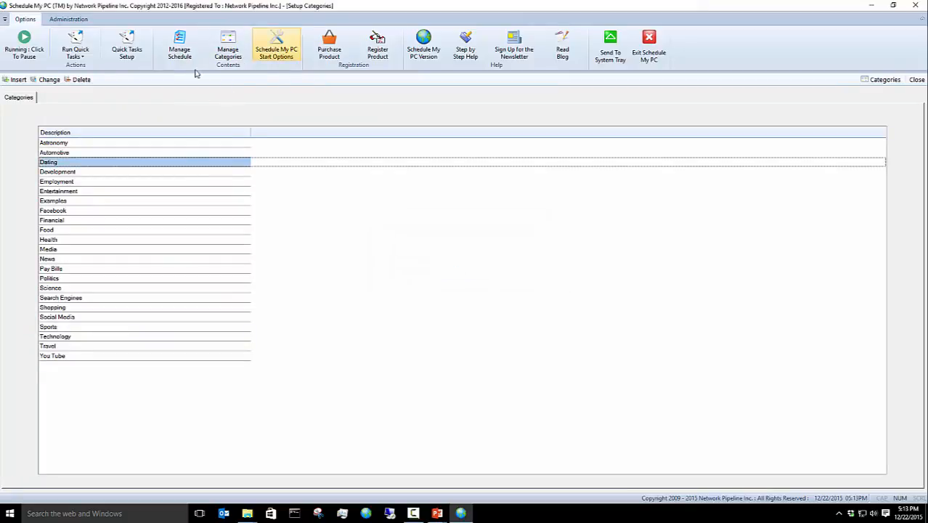
{"action": "left_click", "coordinate": [916, 80]}
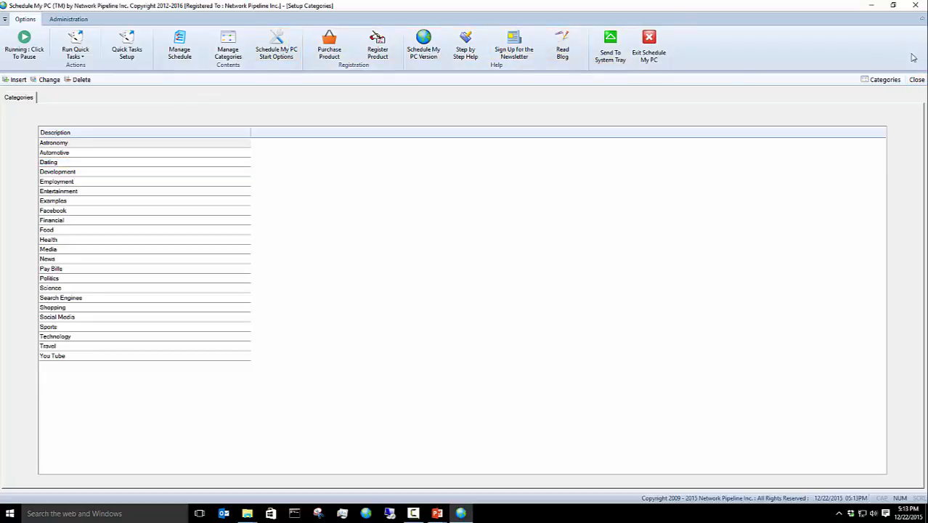
{"action": "left_click", "coordinate": [917, 80]}
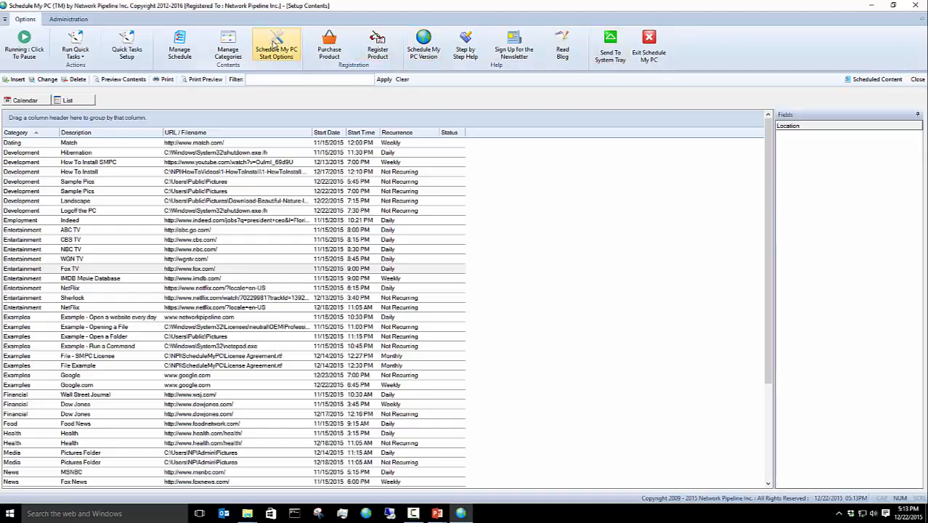
- Close the schedule and try to open the Schedule My PC start options
{"action": "left_click", "coordinate": [918, 79]}
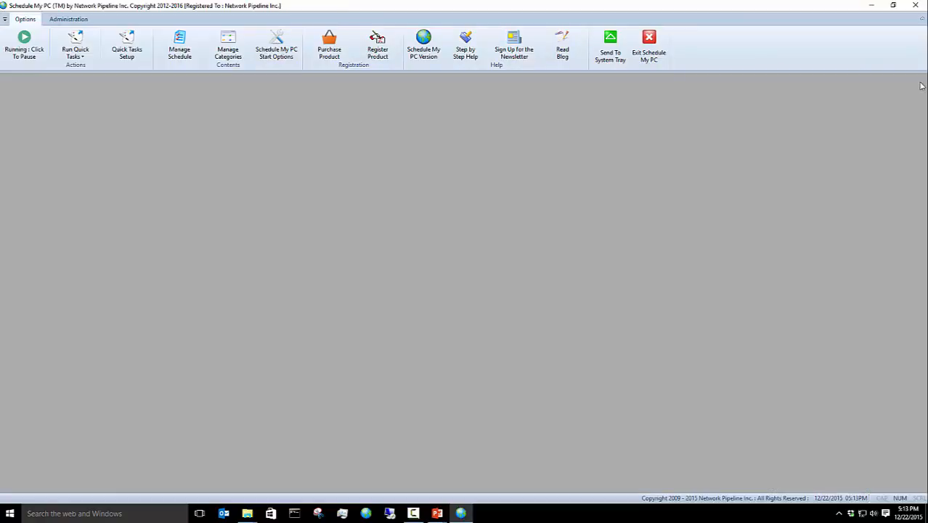
{"action": "left_click", "coordinate": [276, 46]}
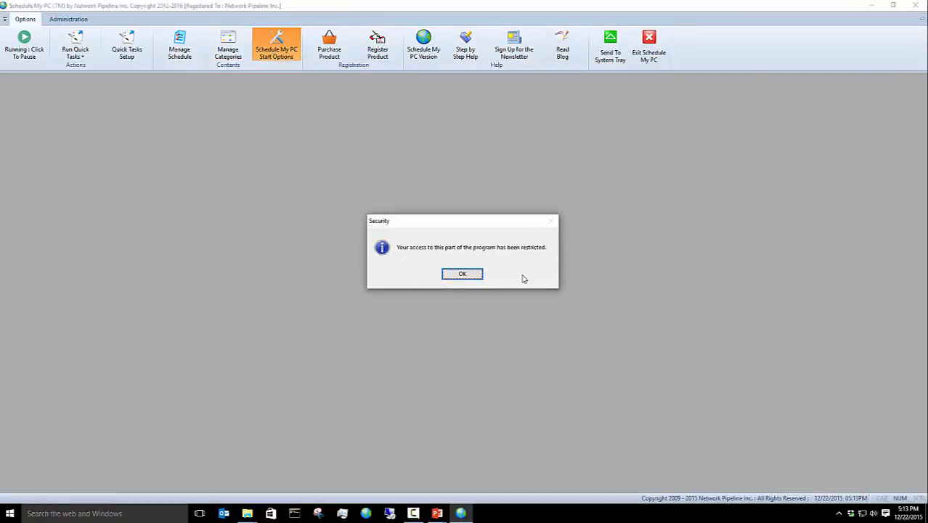
{"action": "left_click", "coordinate": [464, 275]}
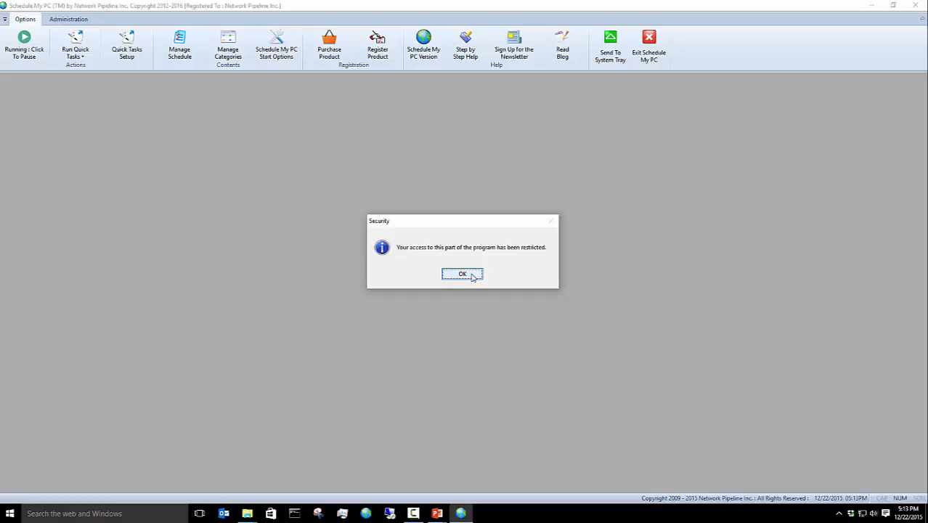
{"action": "left_click", "coordinate": [472, 276]}
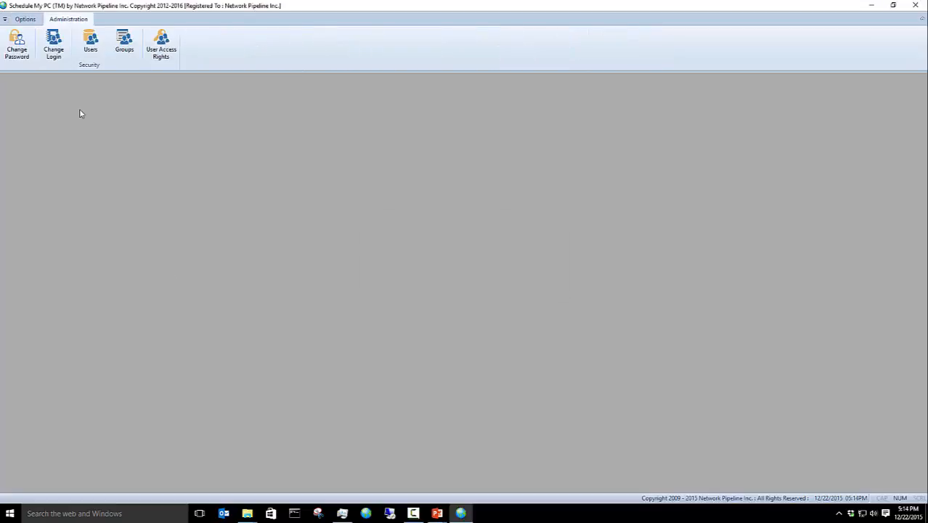